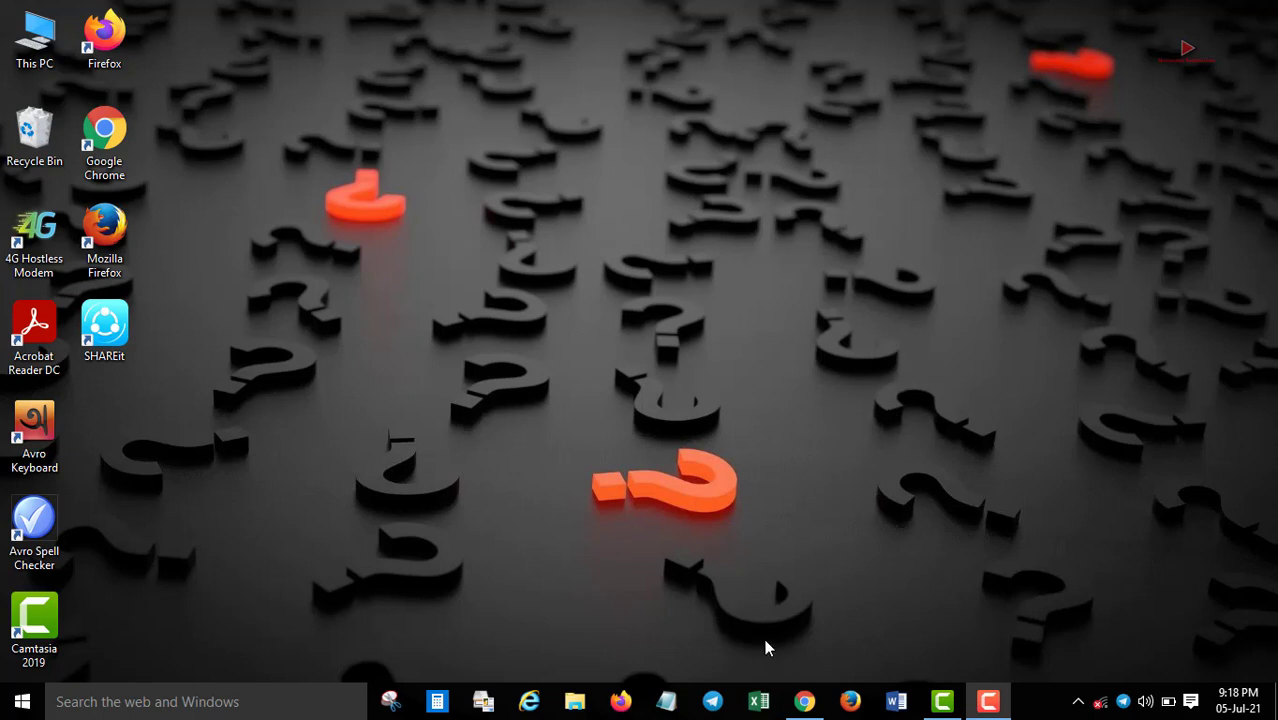
- Open Excel with a blank workbook and increase the height of row 1
click(758, 701)
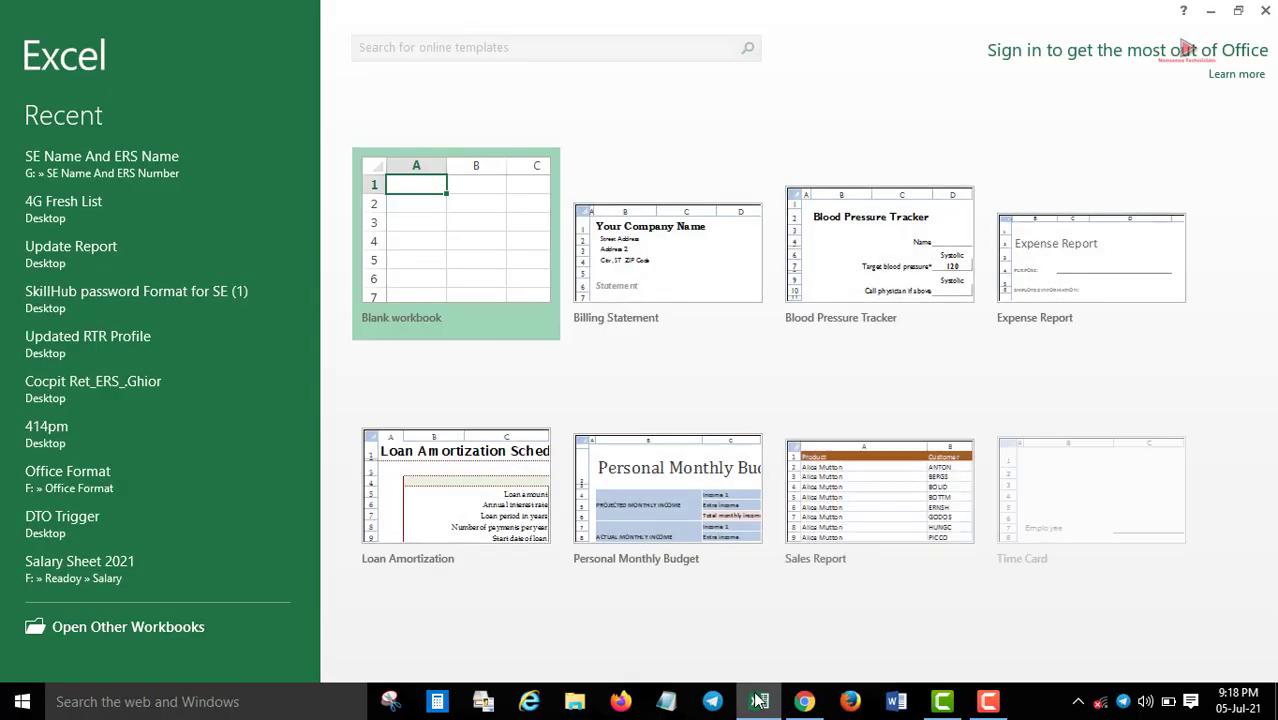
click(443, 257)
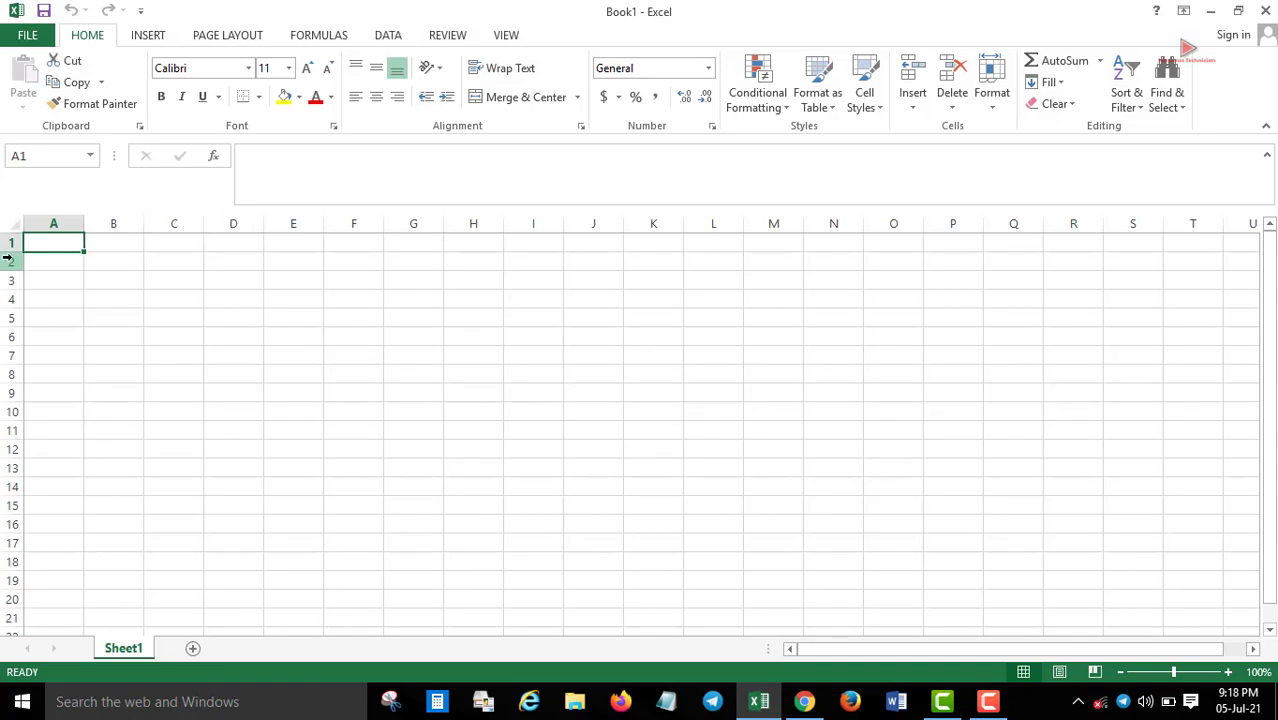
drag(11, 251, 13, 271)
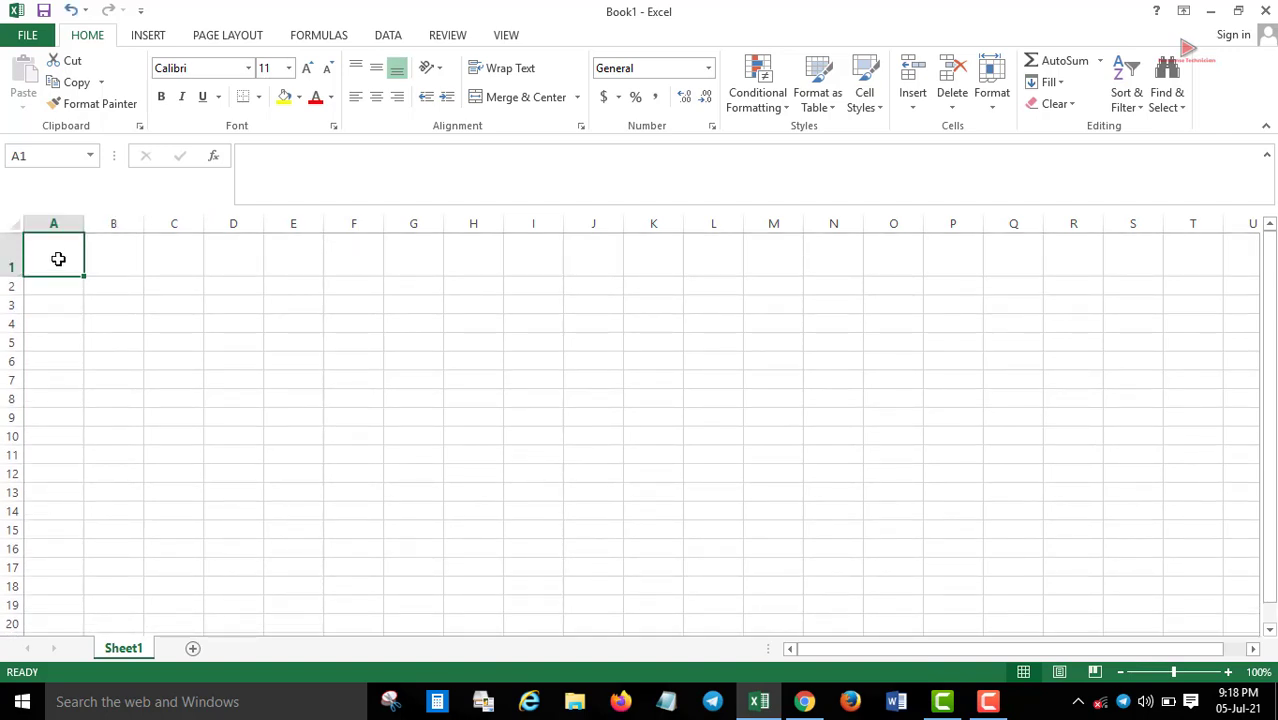
- Enter the heading "SR (Sales Representive)" in A1 and fit column A's width to it
text(S)
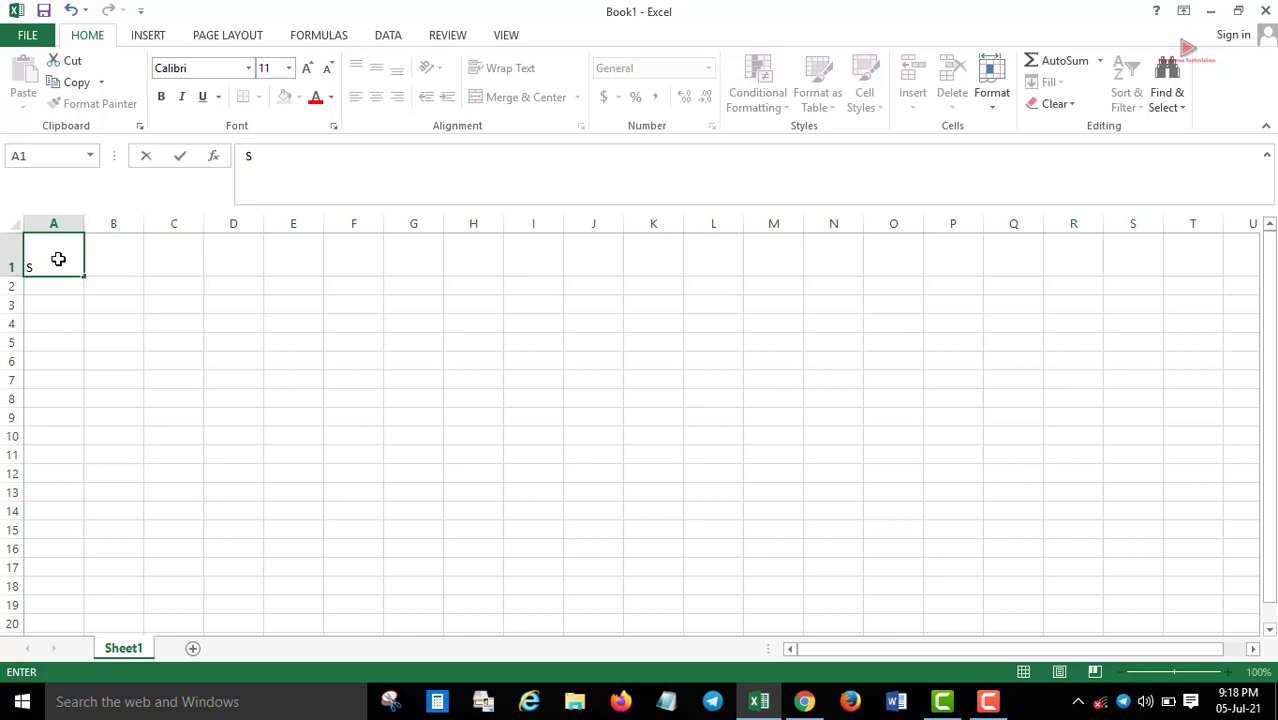
text(R (Sales Represe)
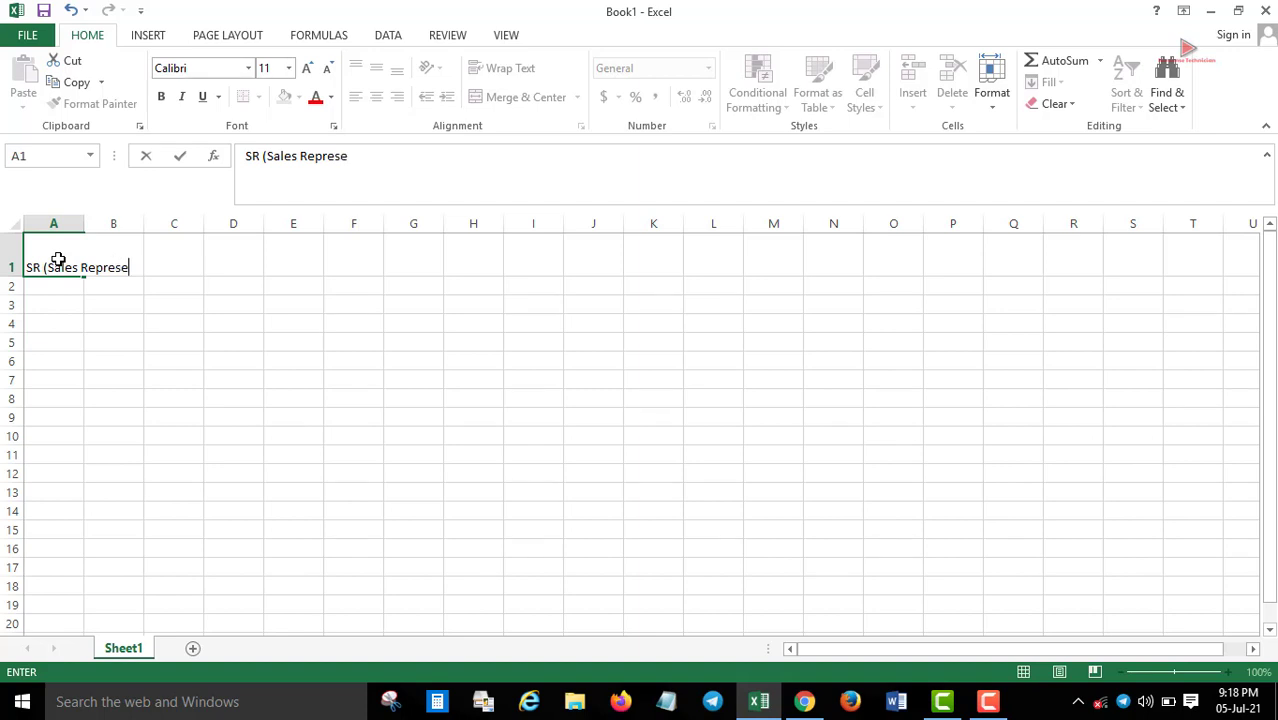
text(ntive))
key(Return)
double_click(85, 217)
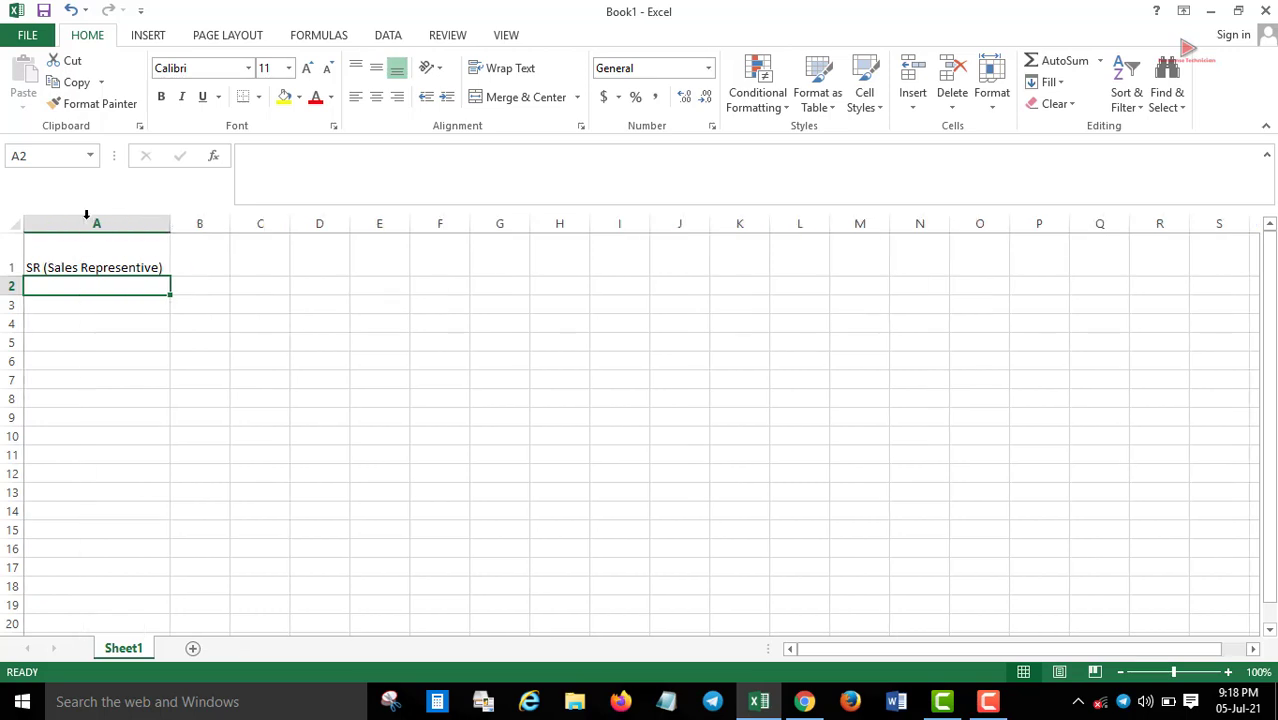
- Enter "SR 1" in A2 and fill it down to A11 as a series ending at SR 10
click(104, 268)
click(104, 285)
text(S)
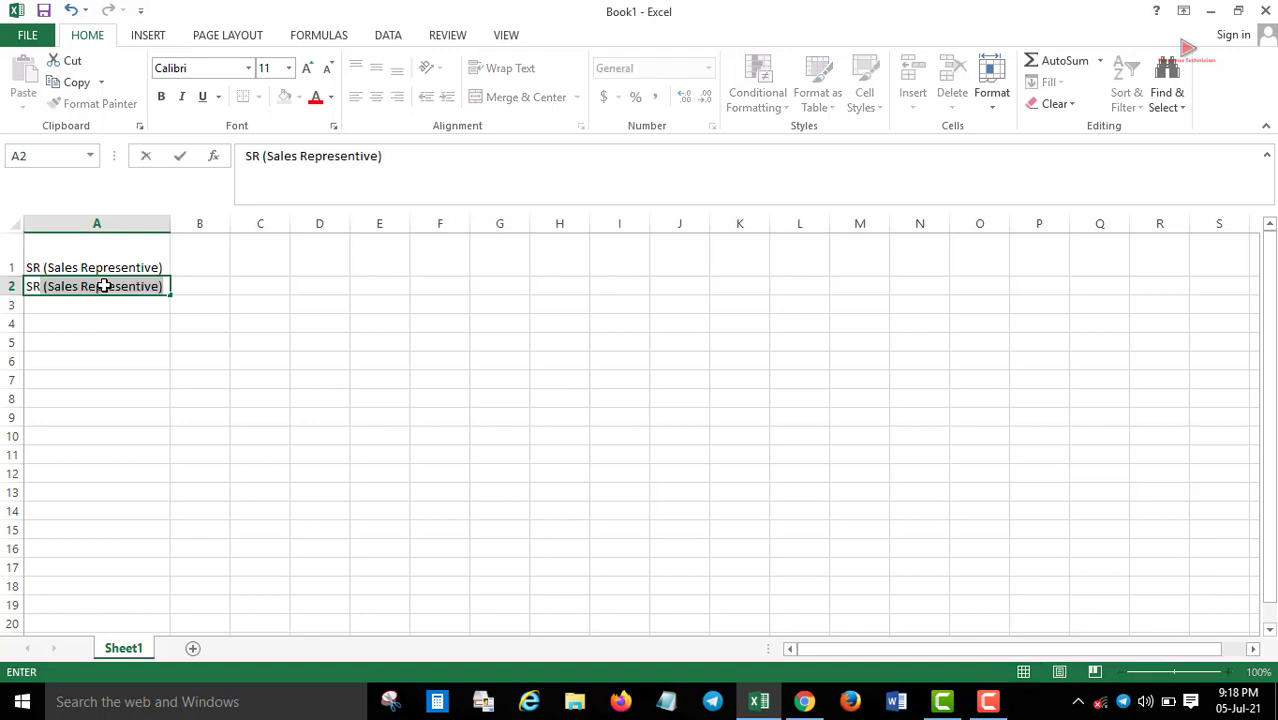
text(R 1)
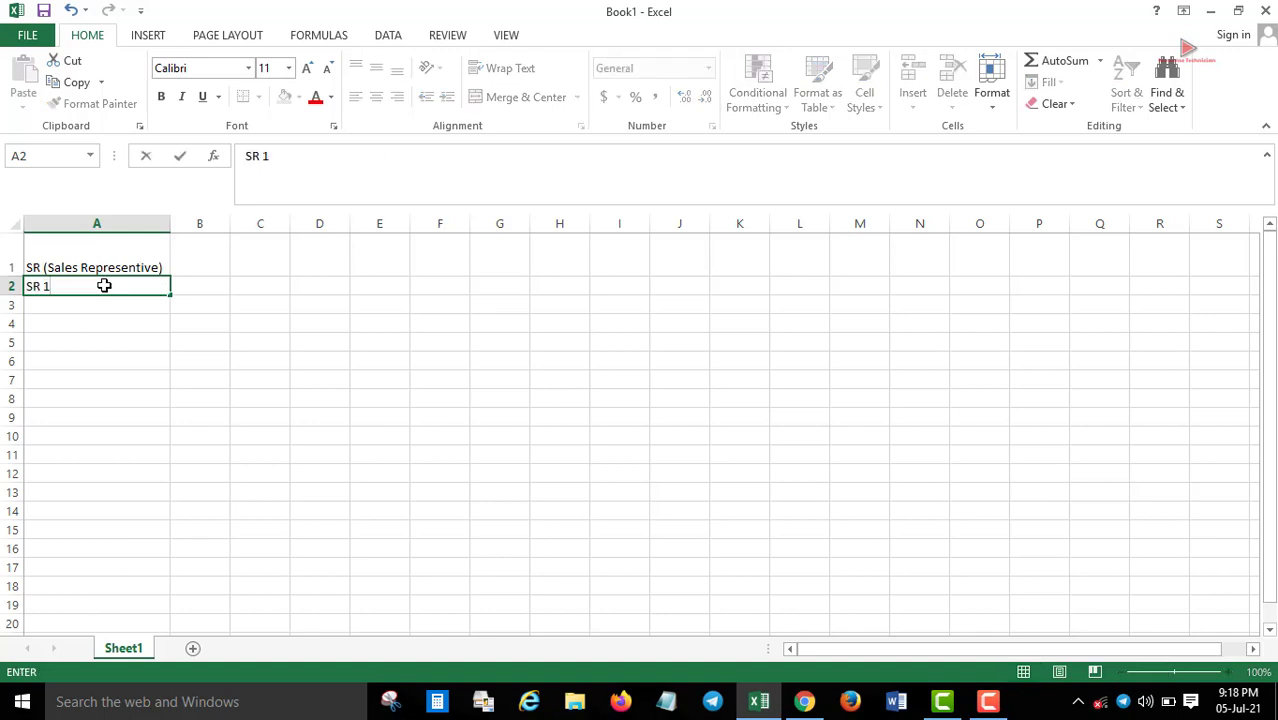
key(Return)
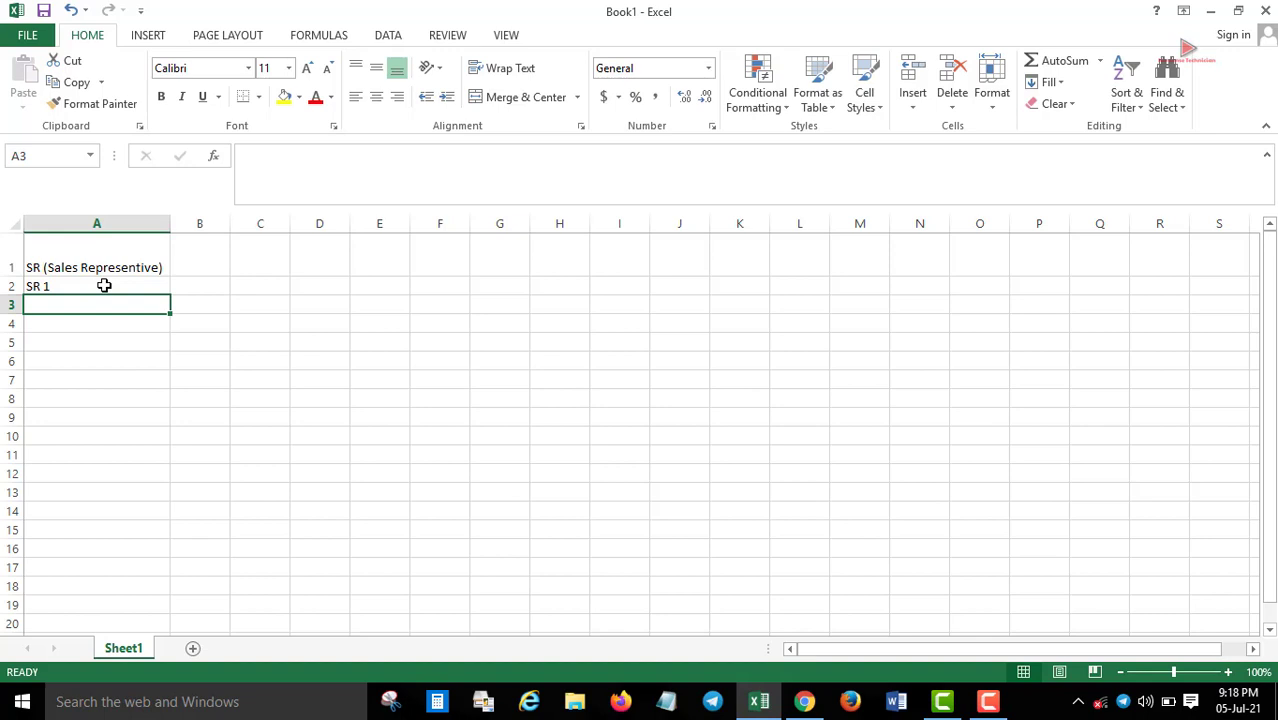
click(104, 286)
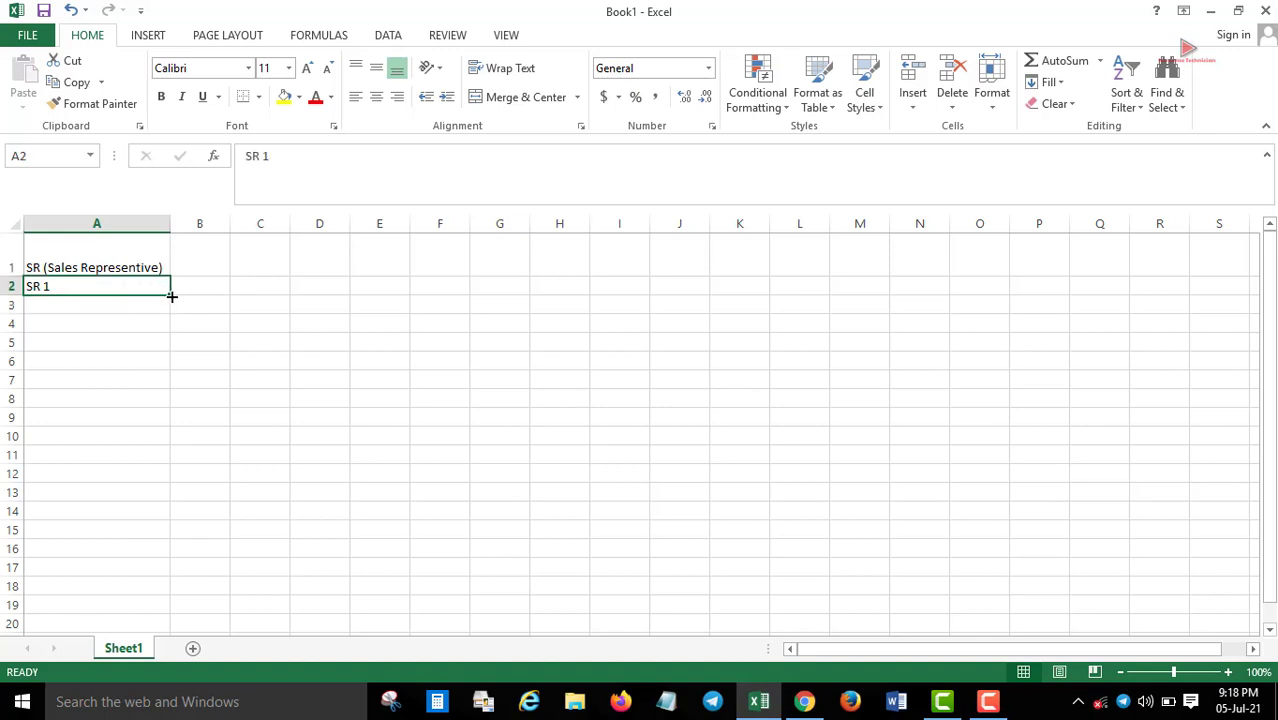
drag(171, 296, 165, 466)
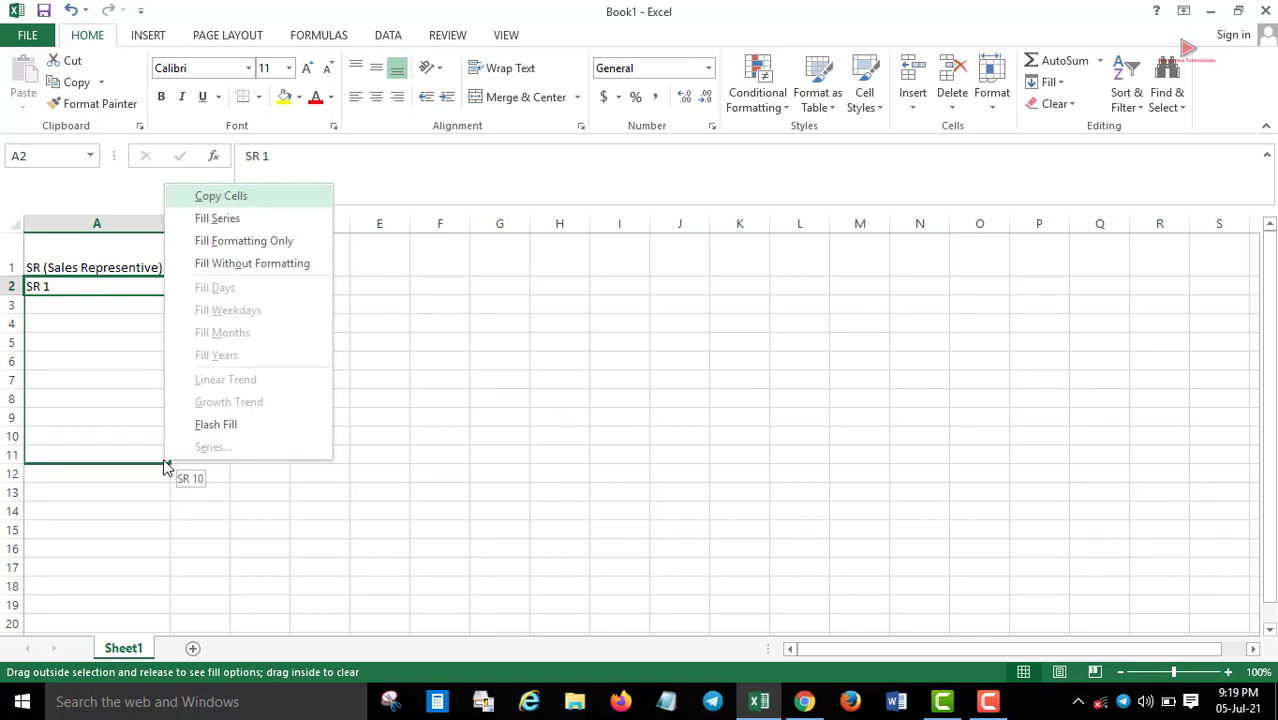
click(215, 218)
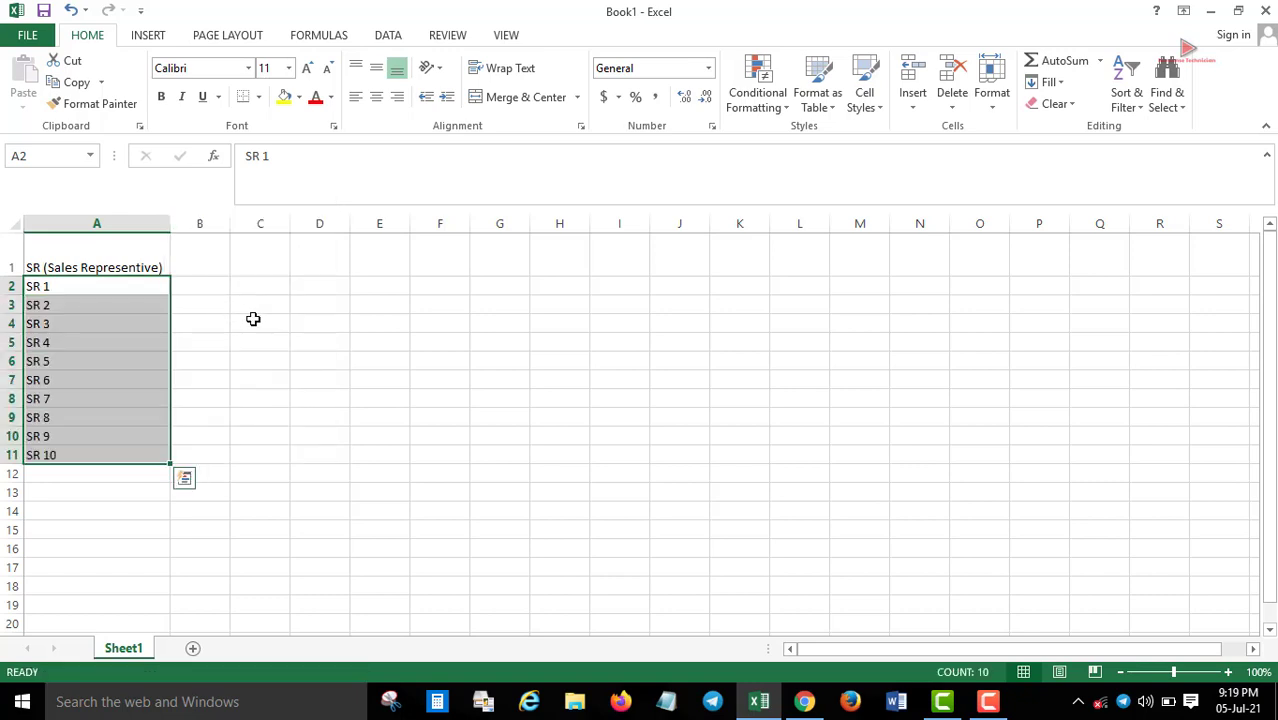
- Enter the heading "Number" in B1 and a sample phone number in B2
click(214, 257)
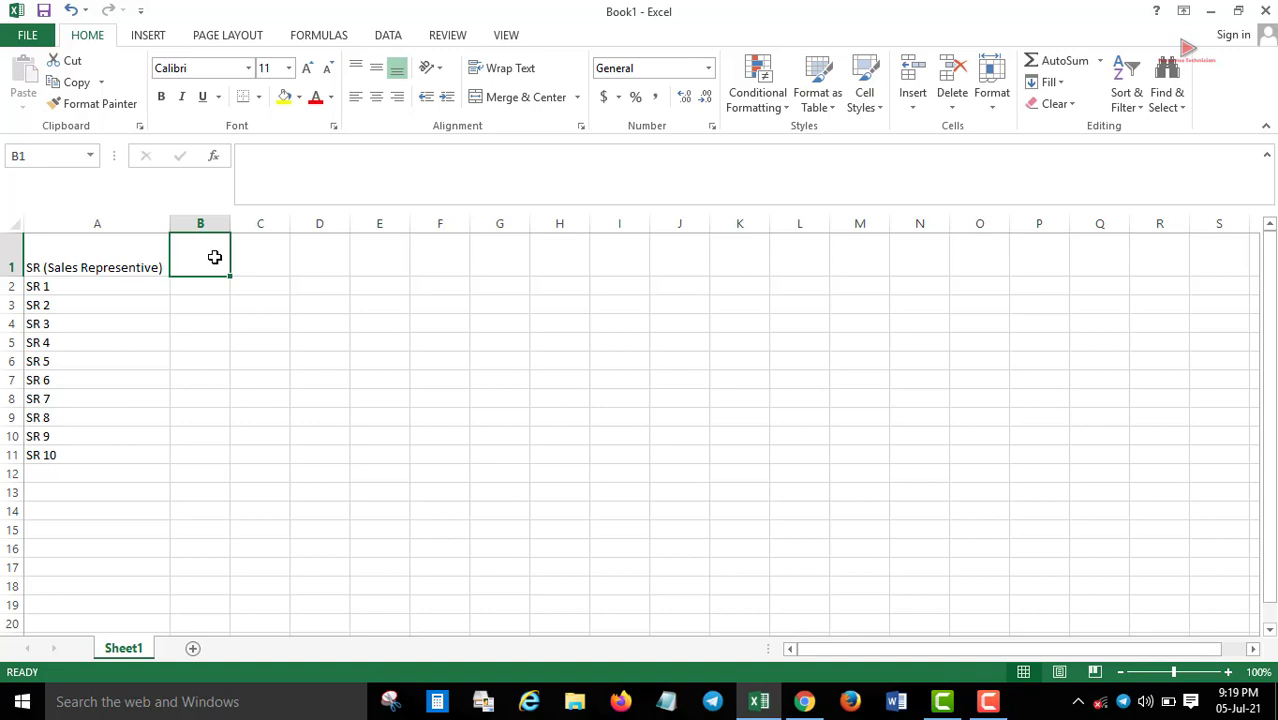
text(N)
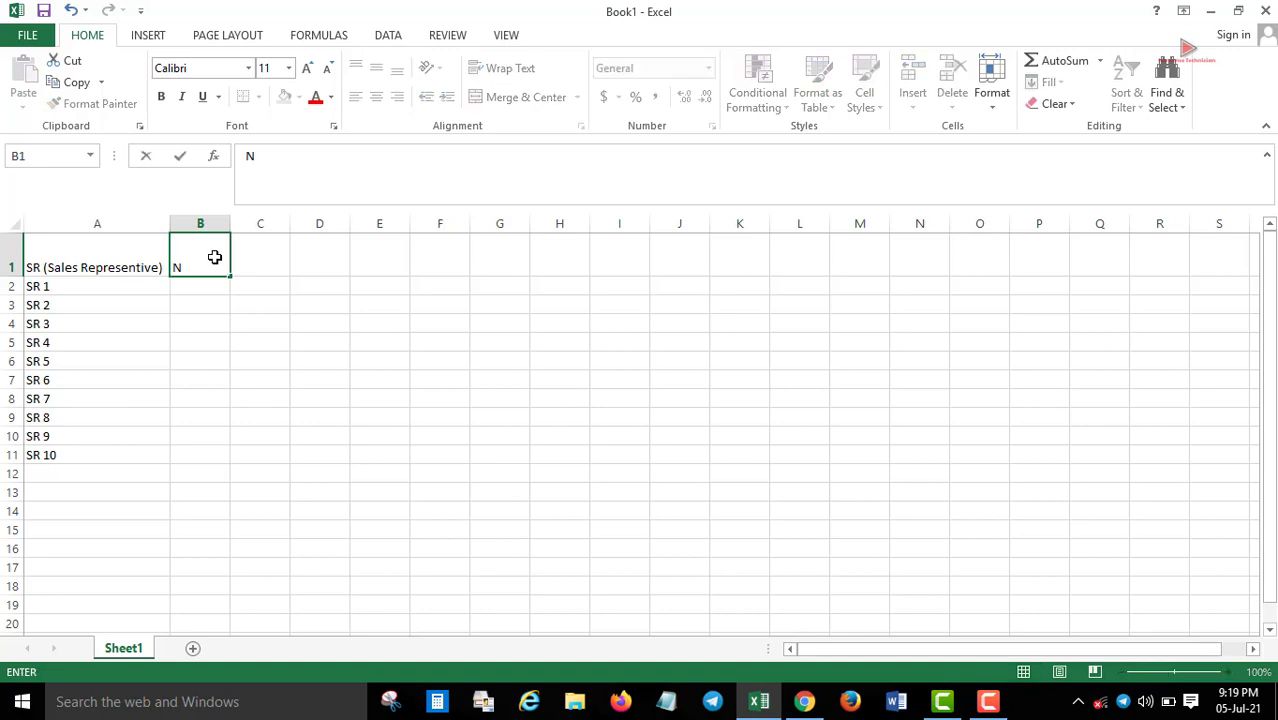
text(umber)
key(Return)
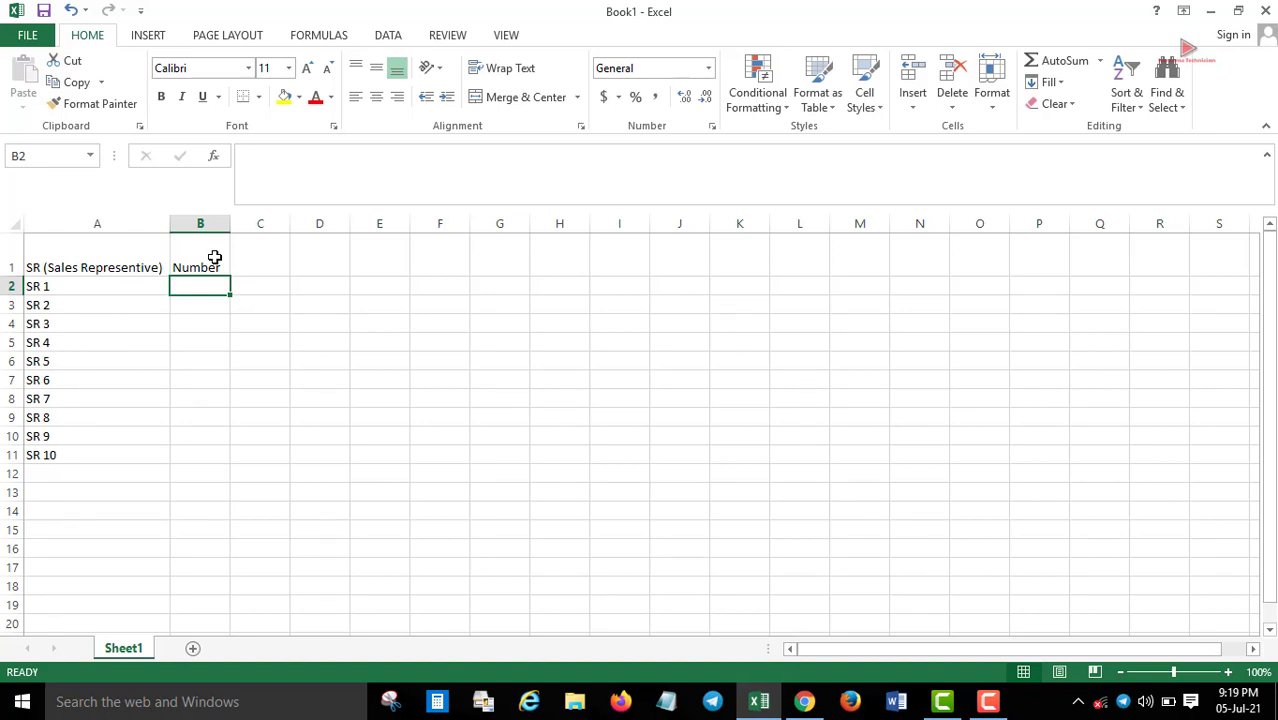
text(017)
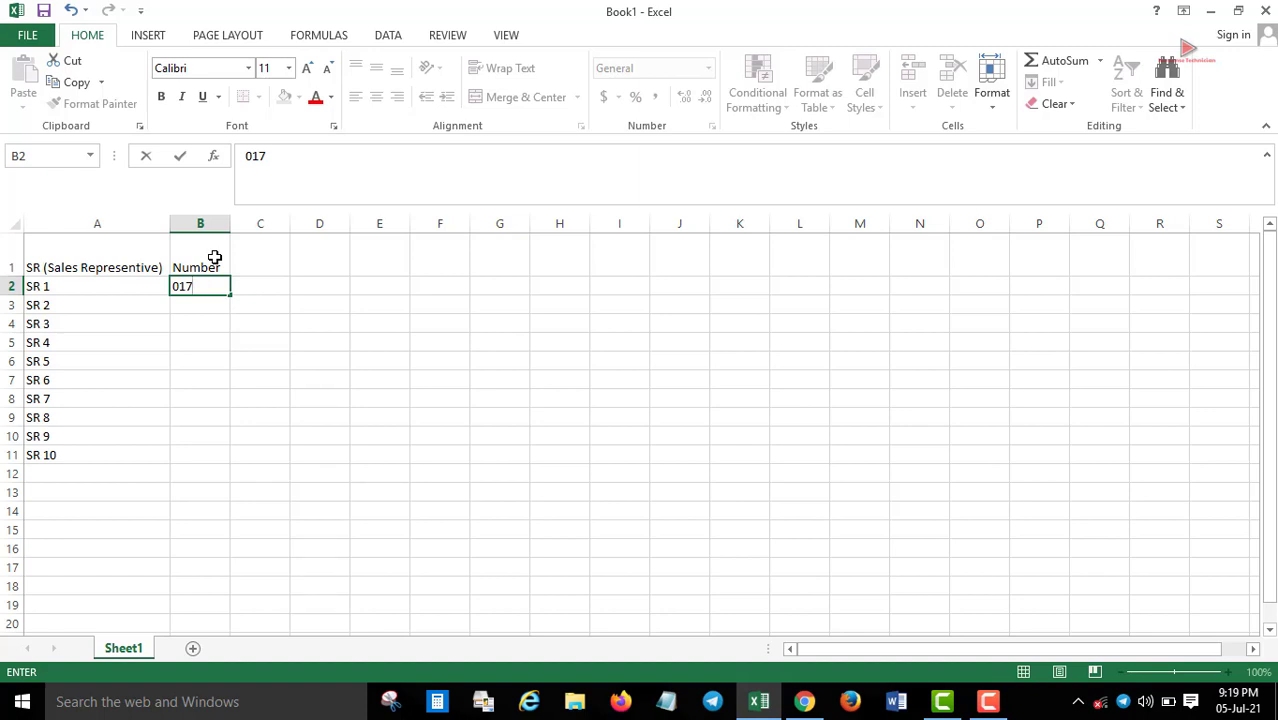
key(BackSpace)
text(31234567)
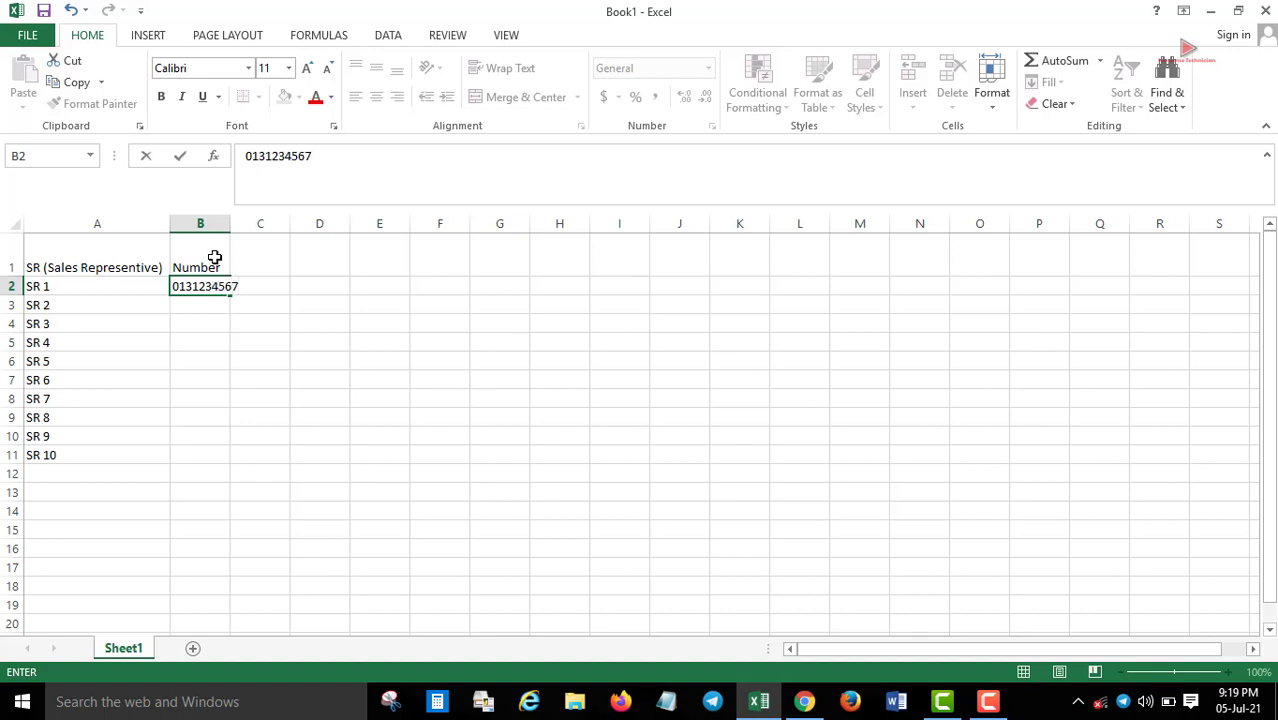
key(Return)
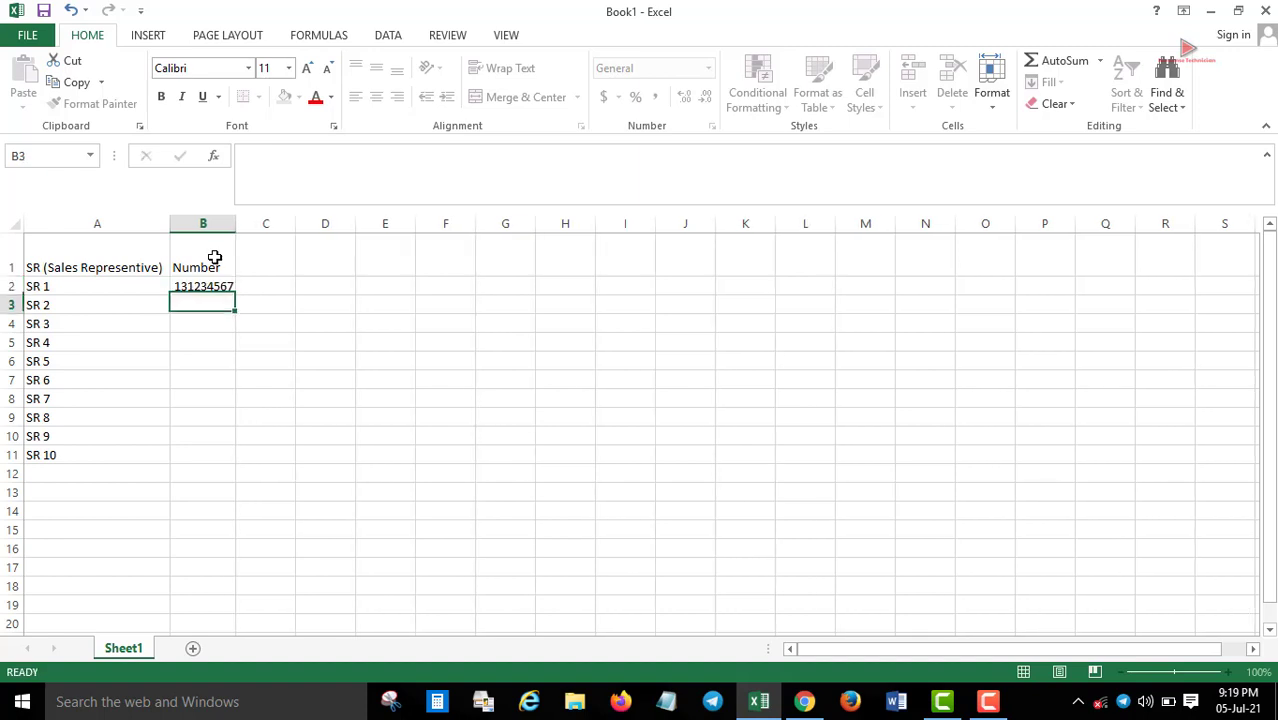
- Fill the number in B2 down to B11 as an incrementing series
click(229, 286)
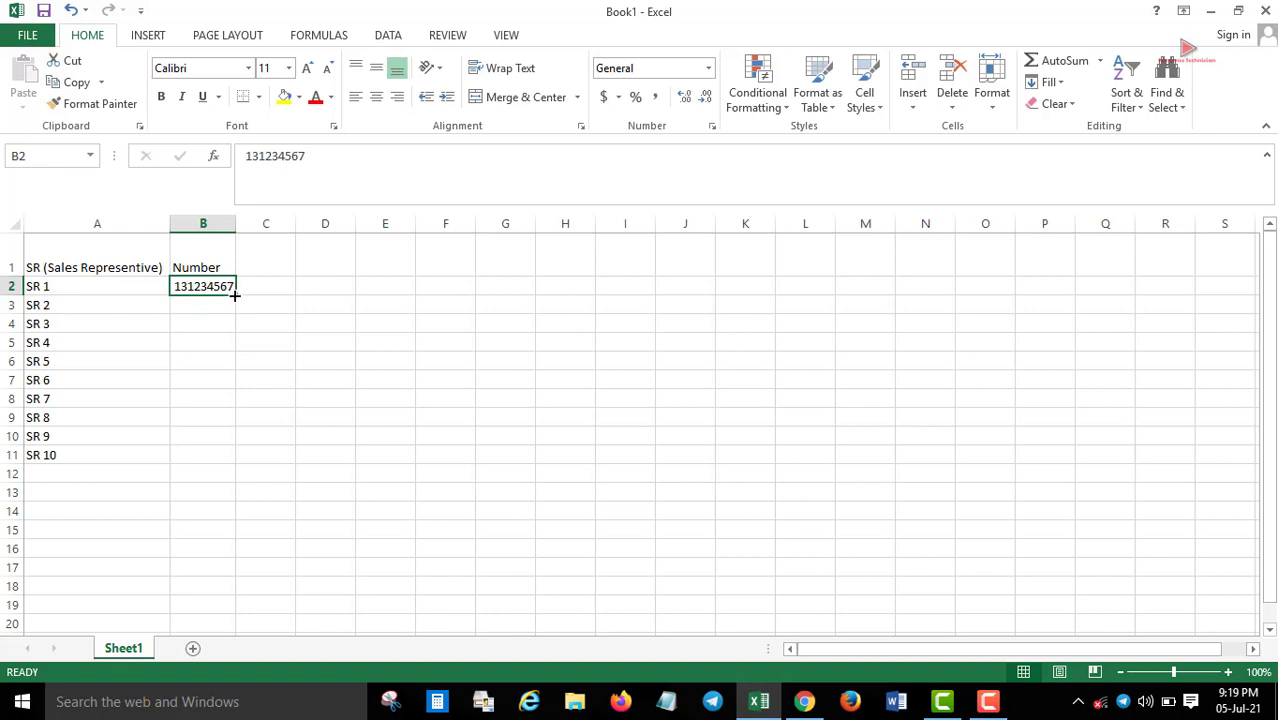
drag(236, 294, 236, 468)
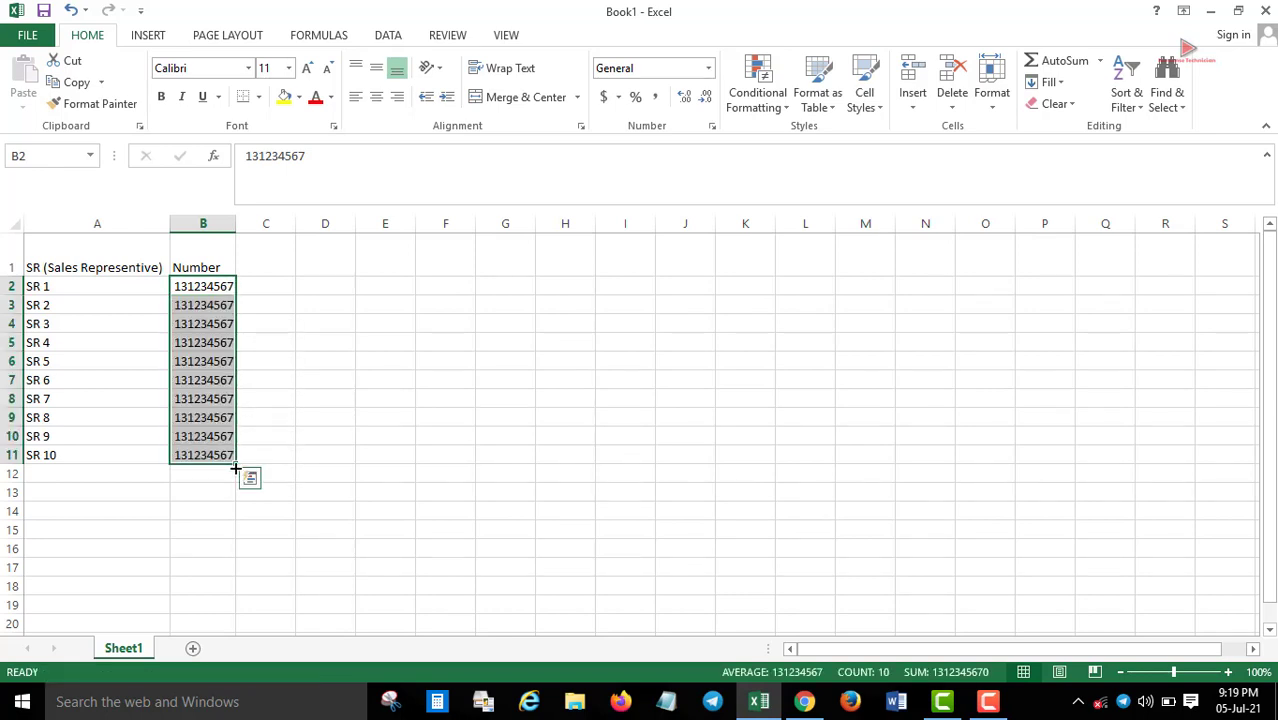
key(ctrl+z)
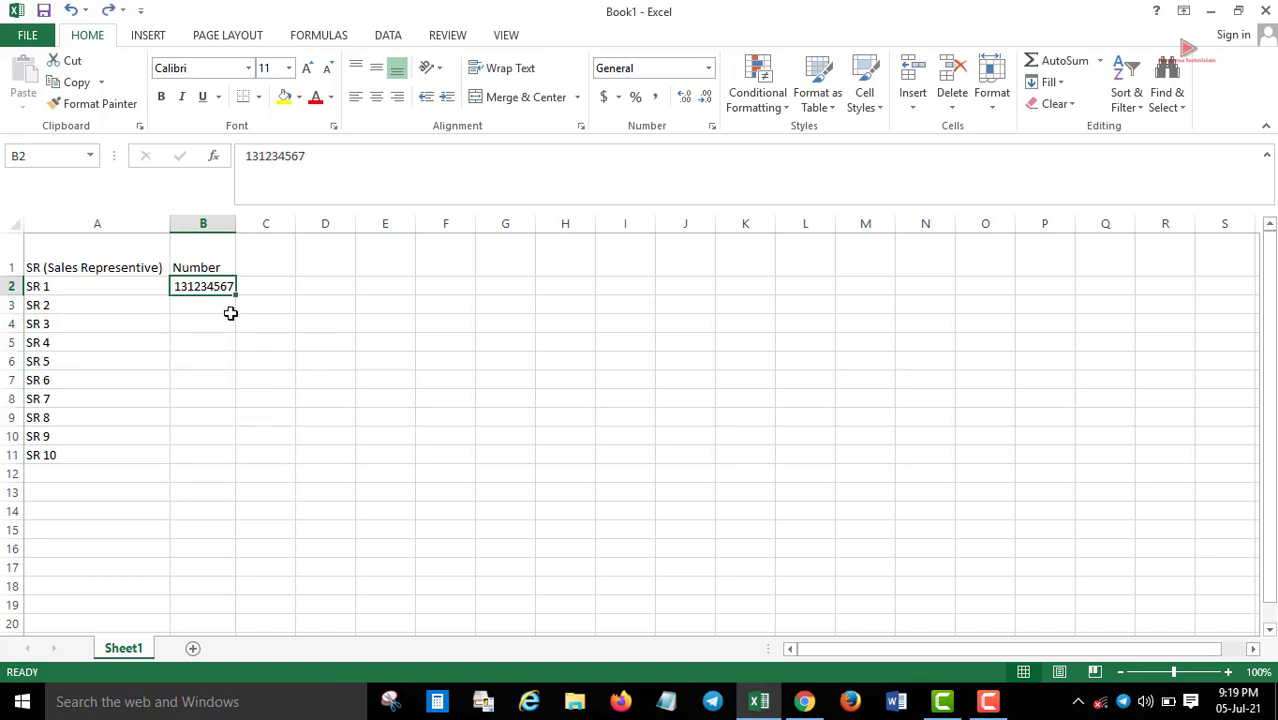
drag(235, 291, 238, 465)
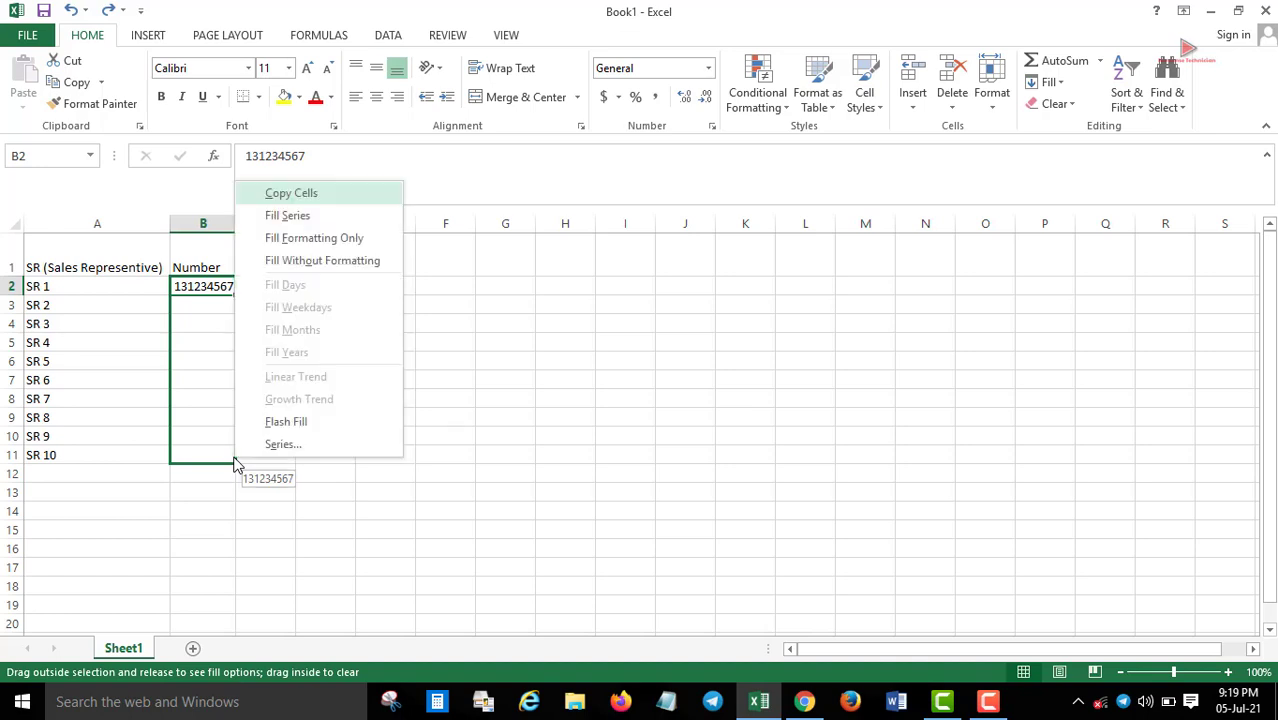
click(276, 218)
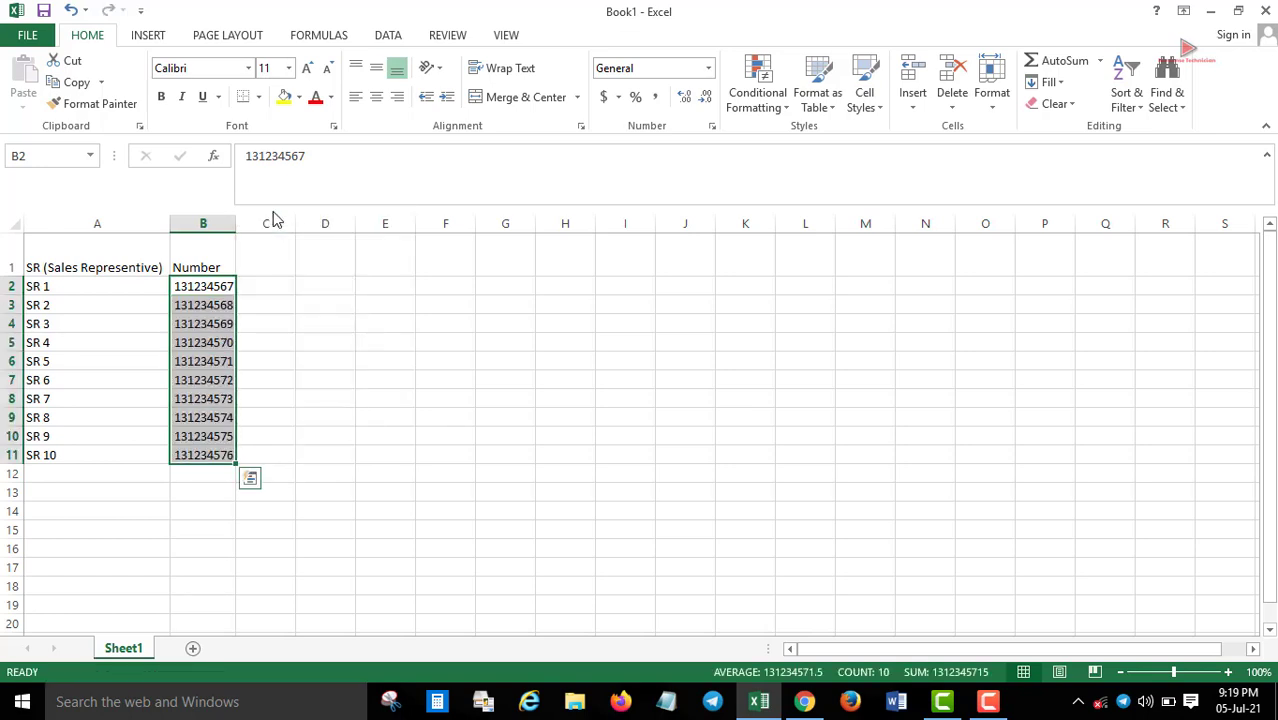
- Apply All Borders to the whole data range A1:B11
click(175, 321)
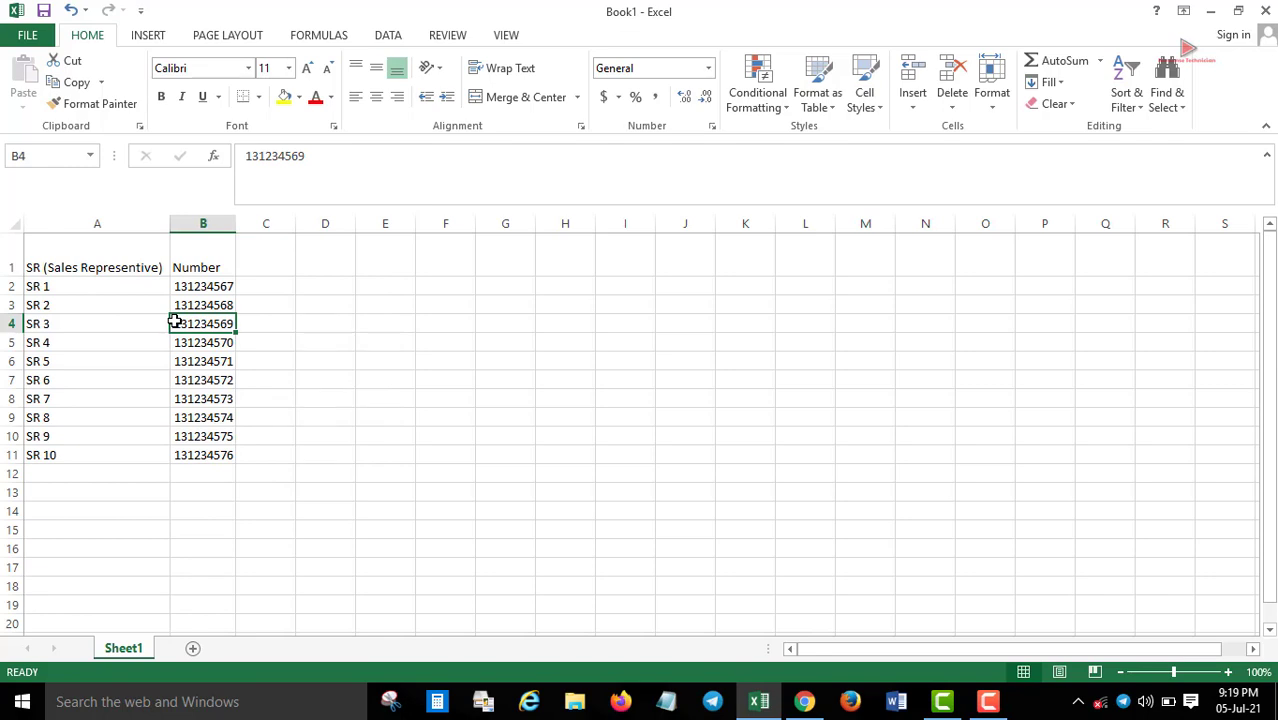
key(ctrl+a)
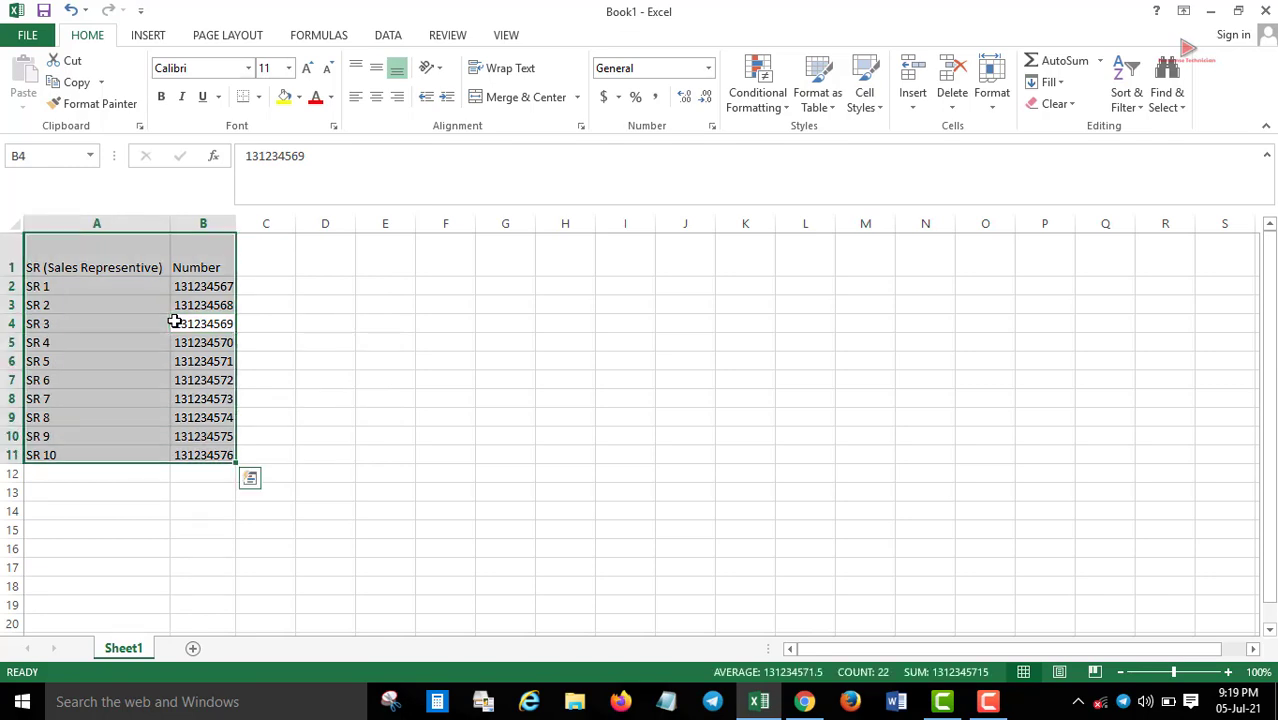
click(258, 97)
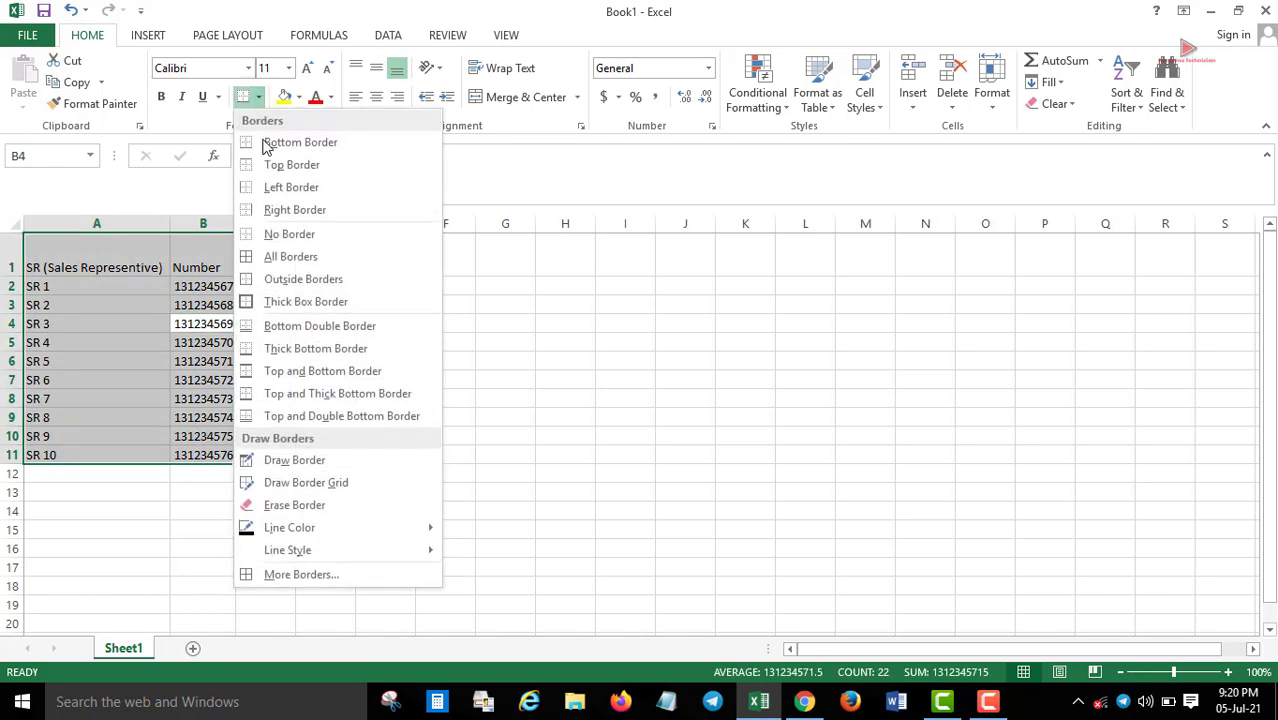
click(268, 256)
click(205, 338)
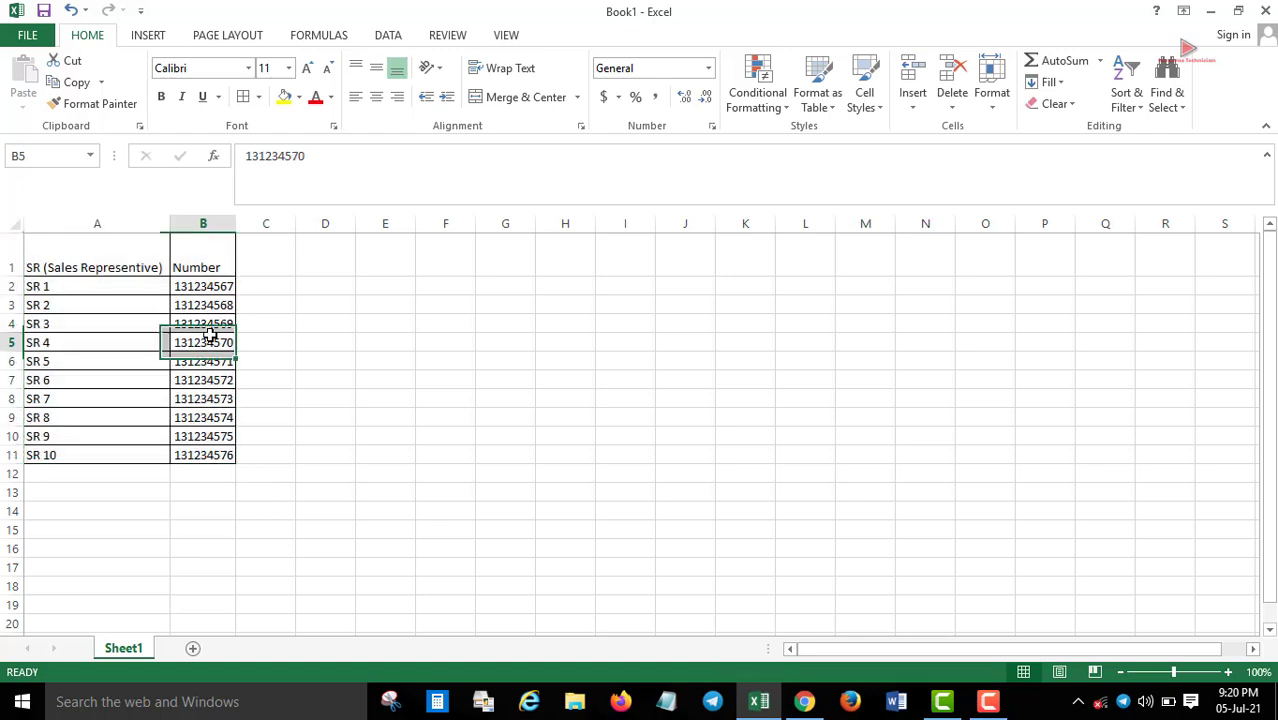
- Insert a new column before the Number column and enter the heading "SR Name" in B1
click(205, 225)
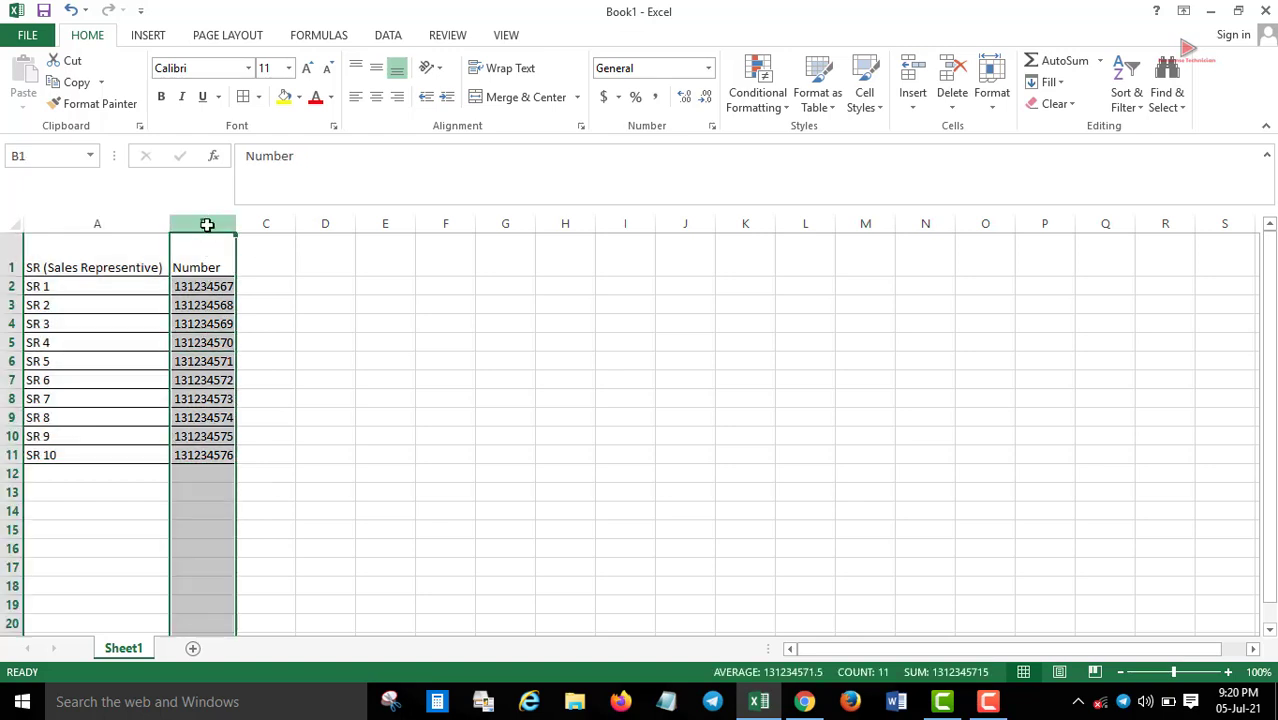
key(ctrl+shift+plus)
click(214, 258)
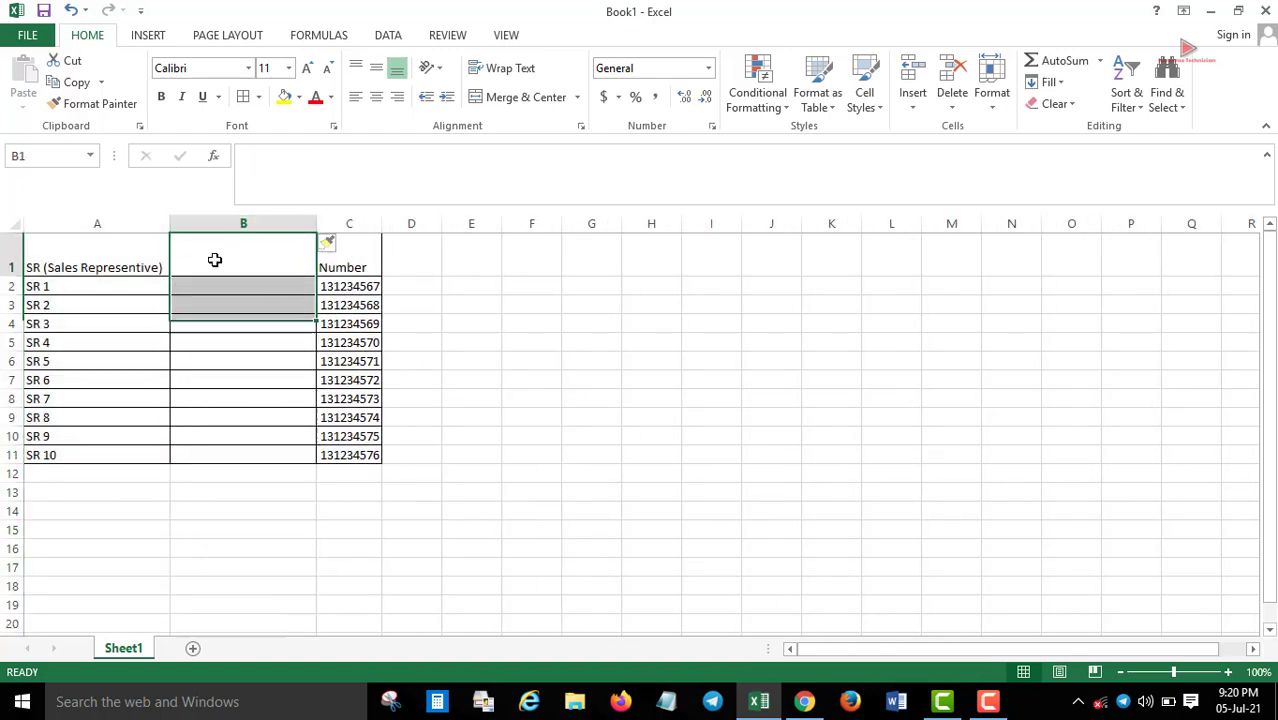
text(S)
key(BackSpace)
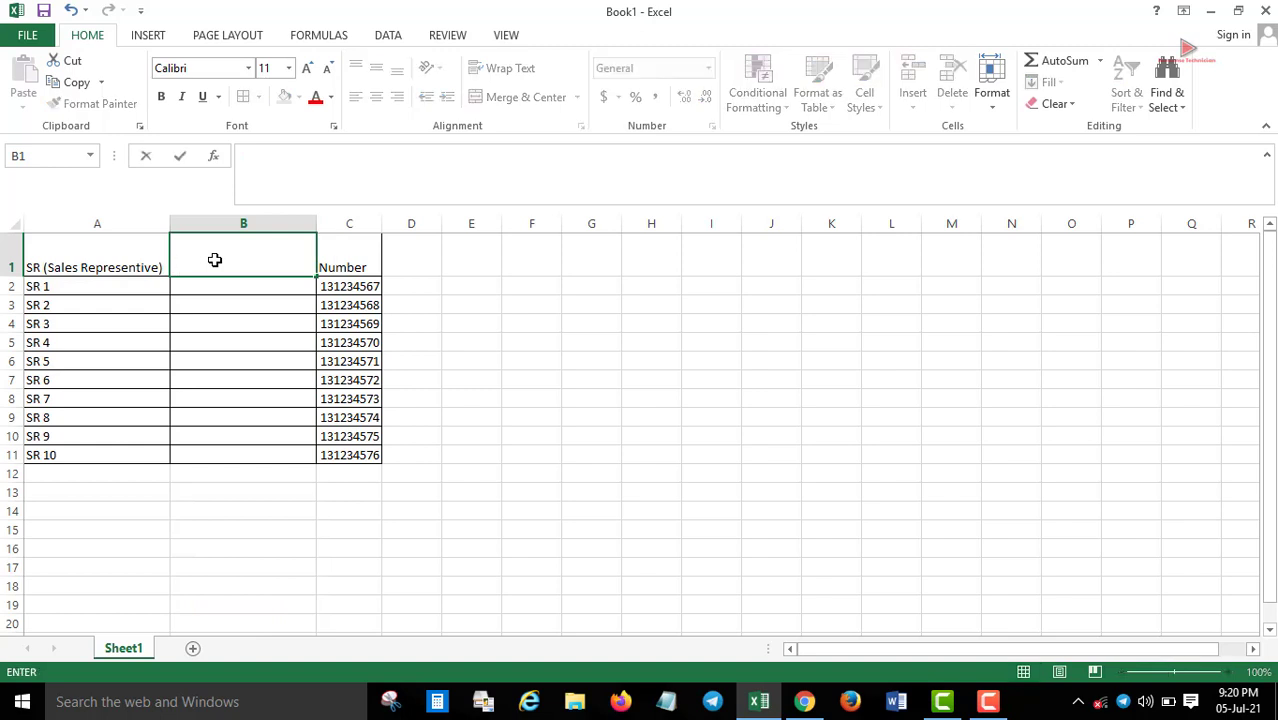
text(SR Name)
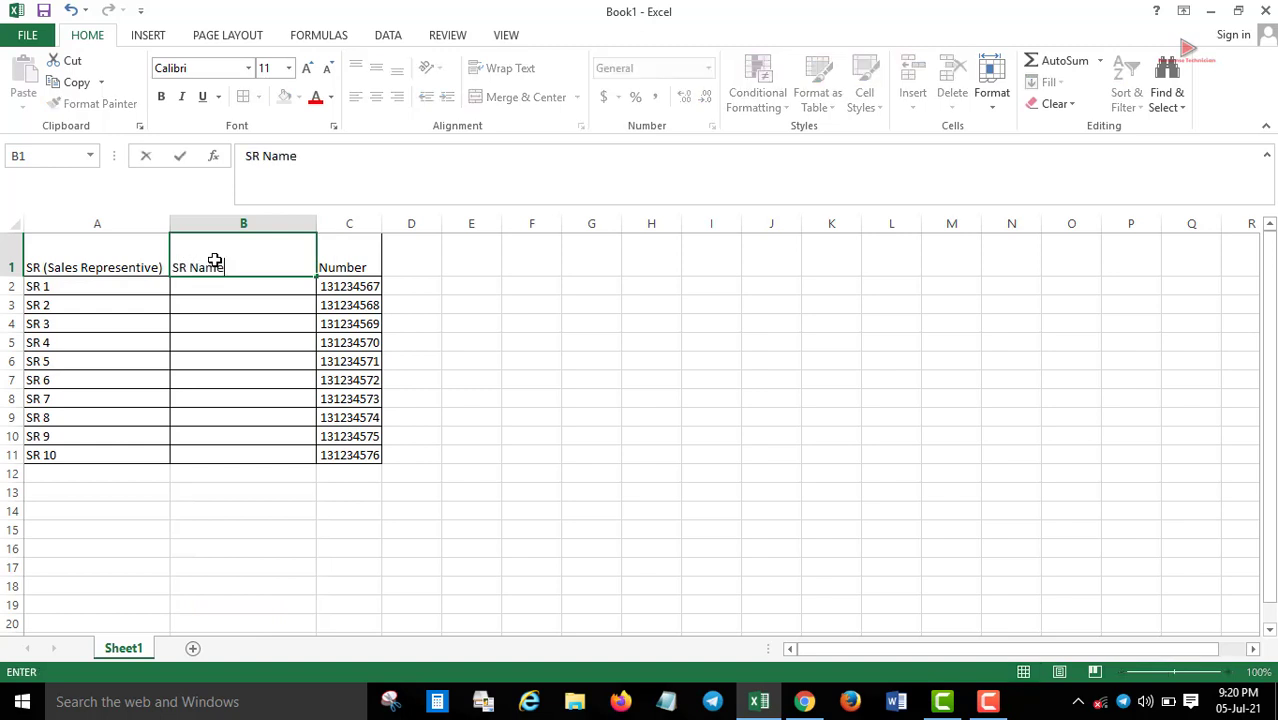
click(234, 318)
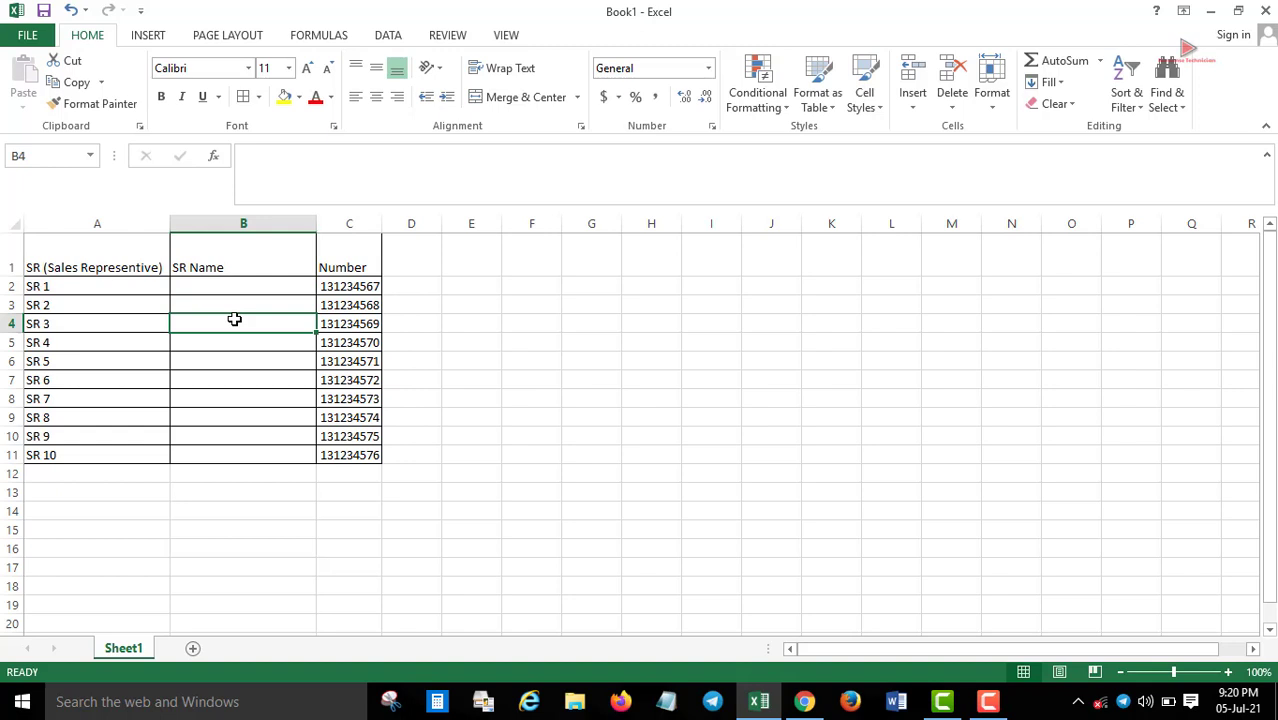
click(353, 286)
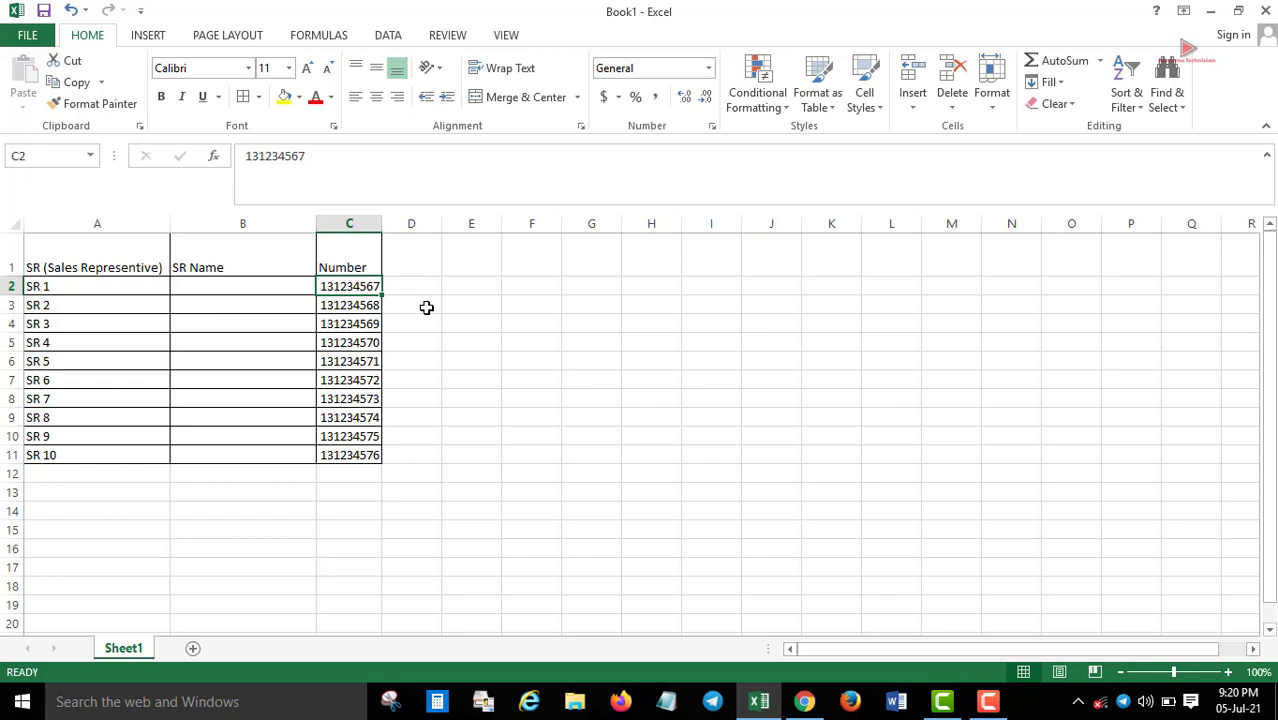
click(271, 282)
click(353, 288)
click(60, 273)
click(60, 284)
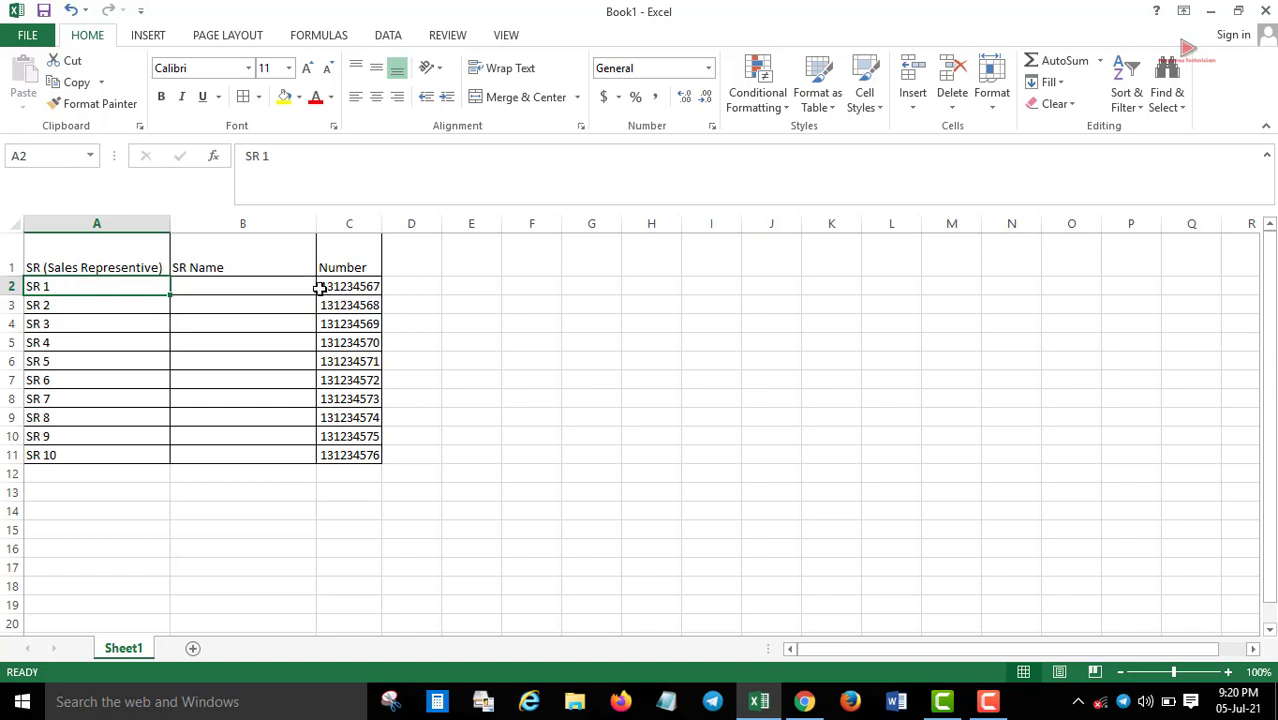
click(257, 270)
click(256, 284)
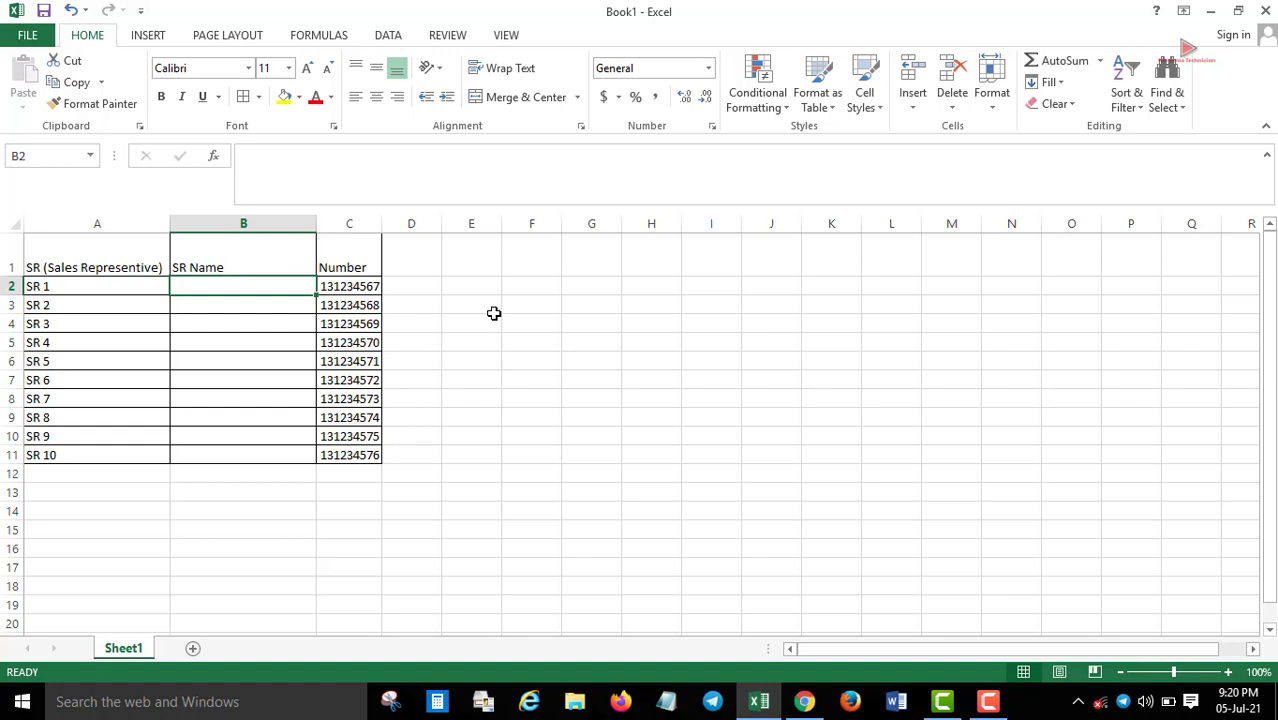
- Create a new Microsoft Excel Worksheet file on the desktop and open it
key(ctrl+n)
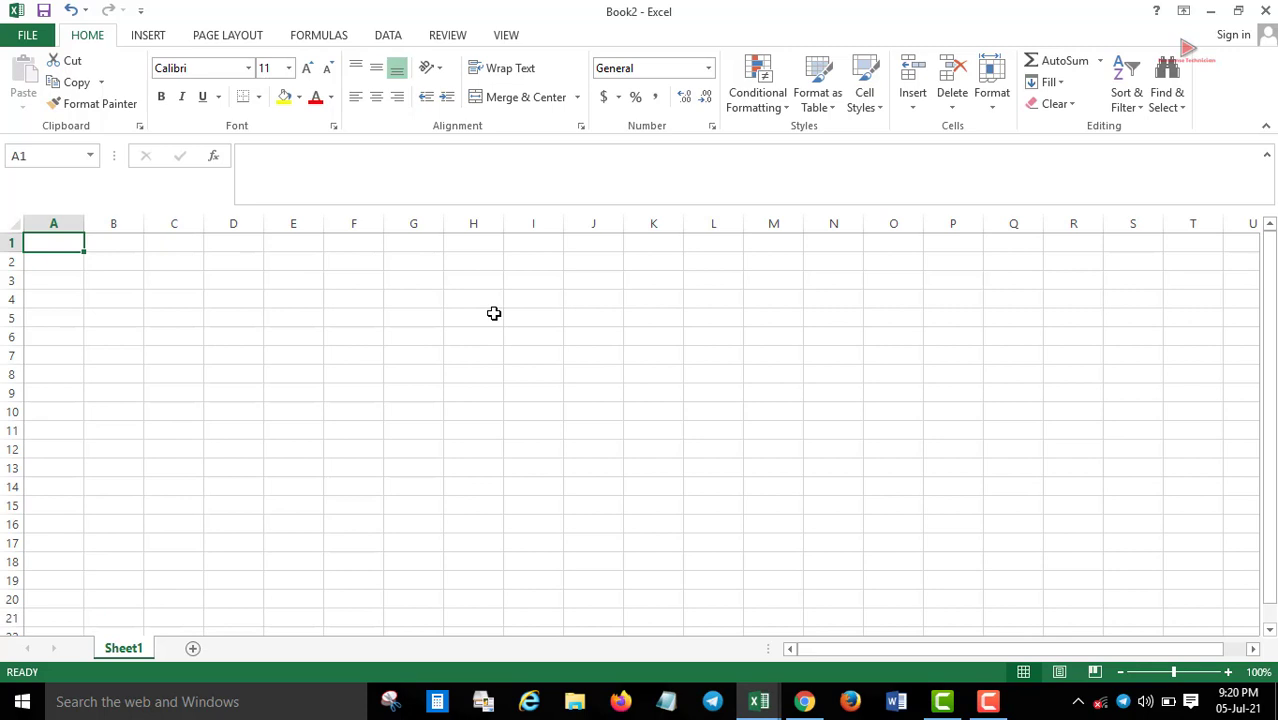
click(1211, 16)
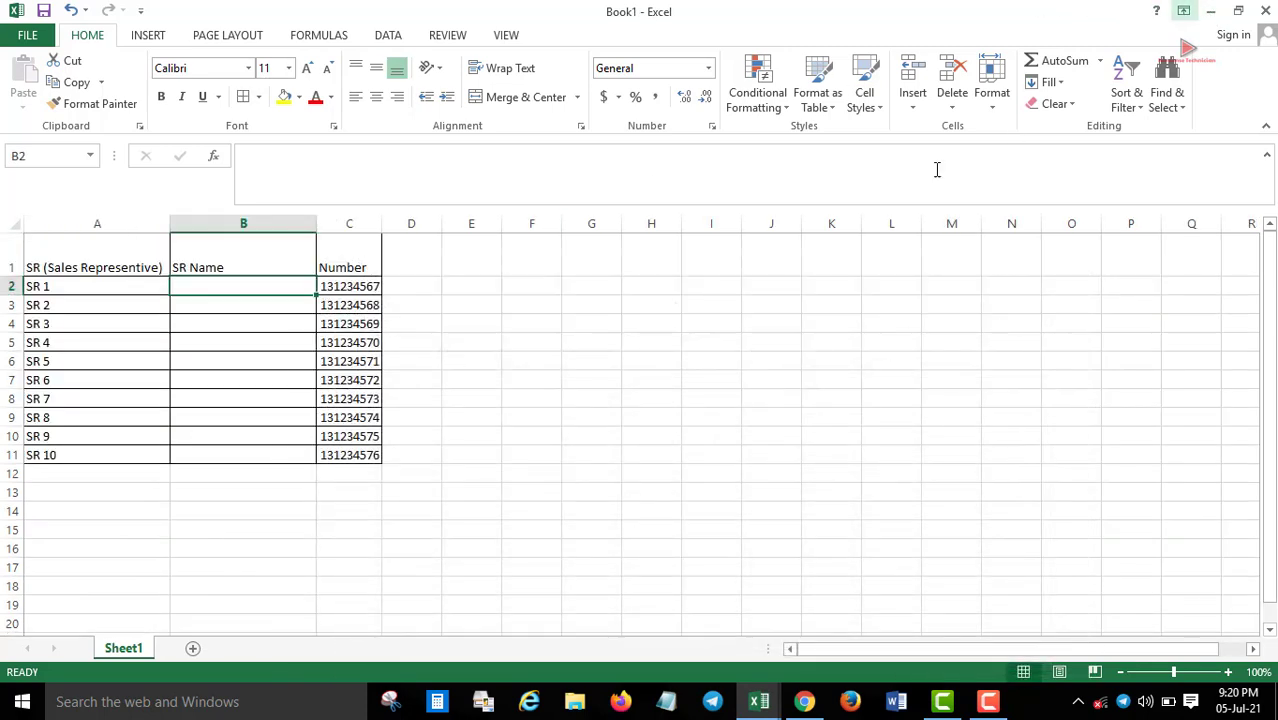
click(1211, 16)
right_click(721, 253)
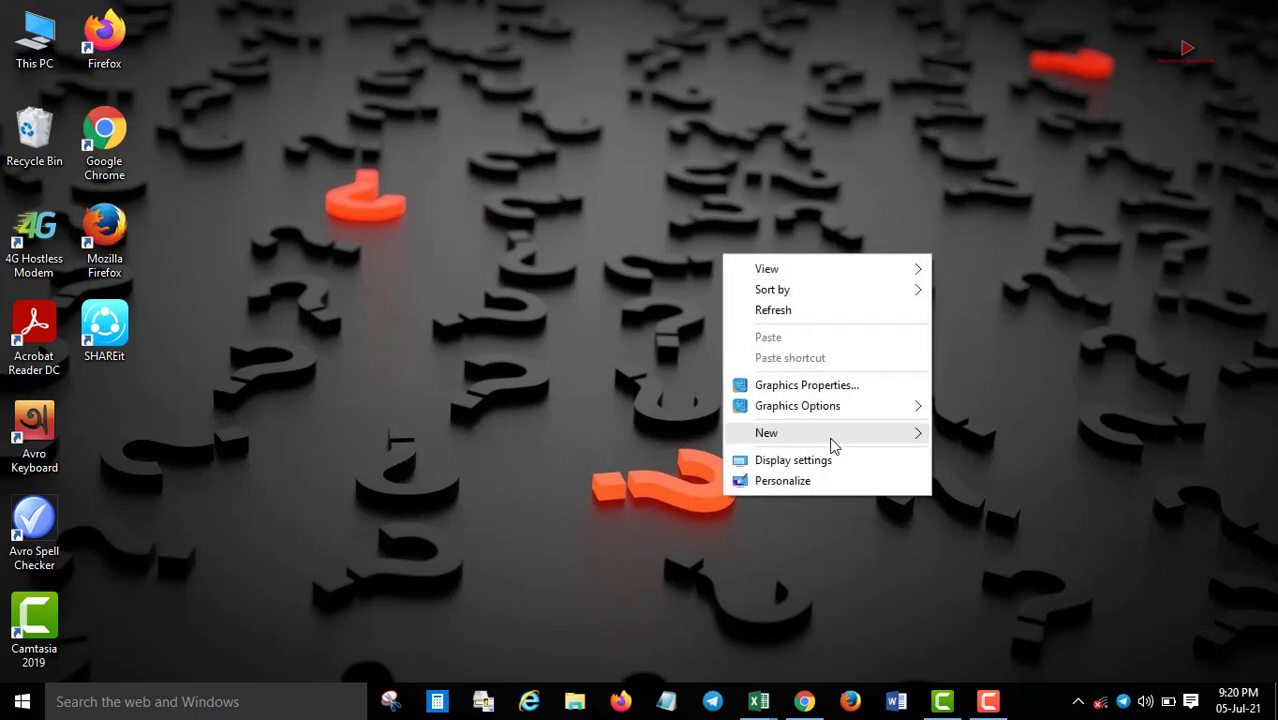
mouse_move(831, 445)
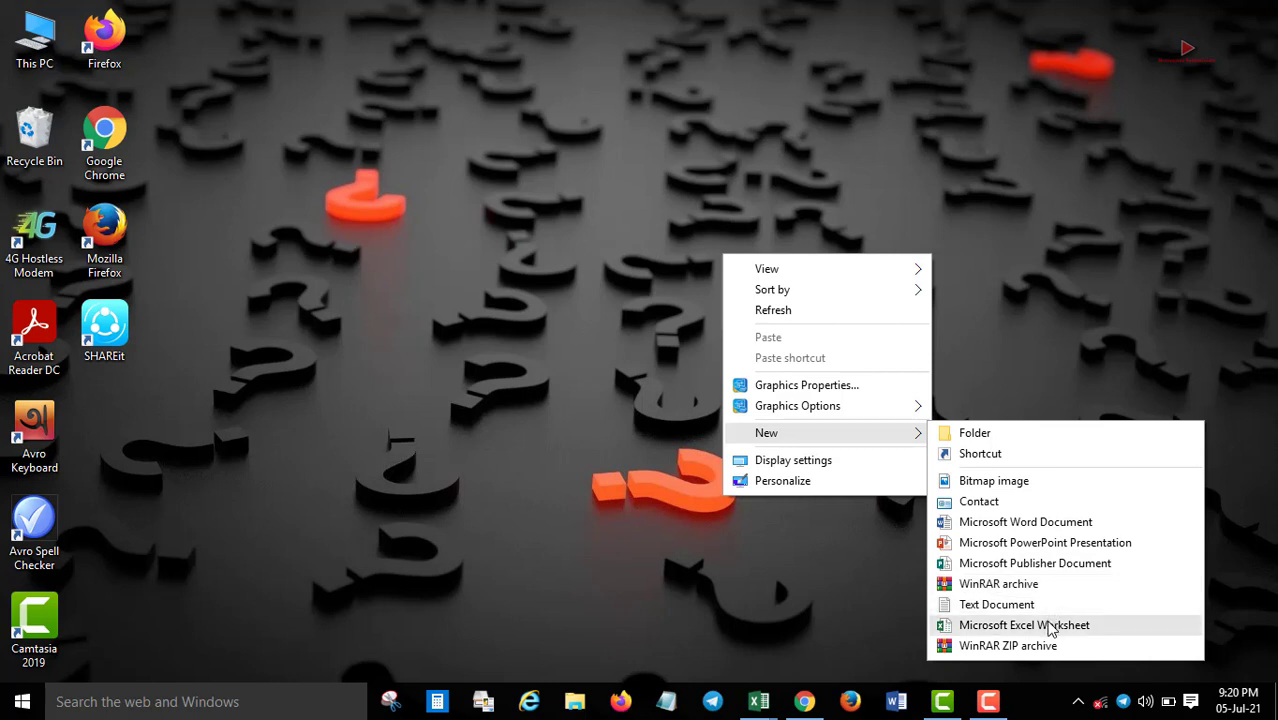
click(1048, 625)
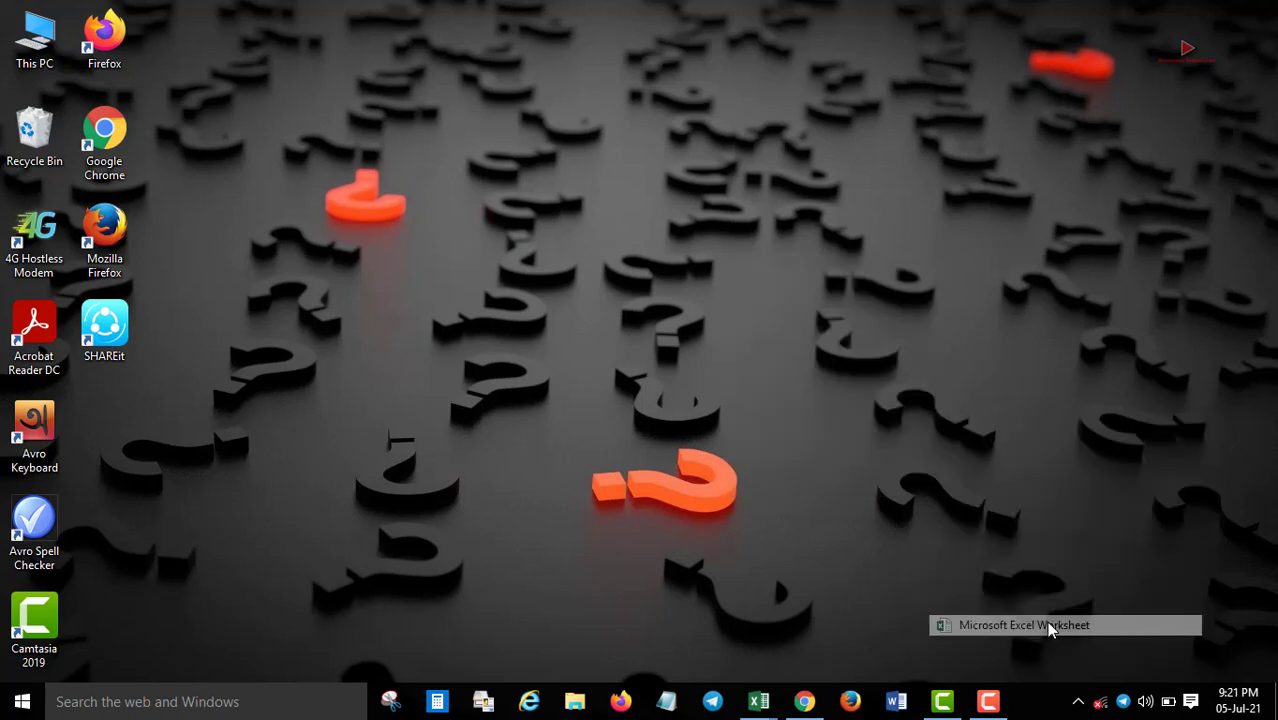
click(835, 462)
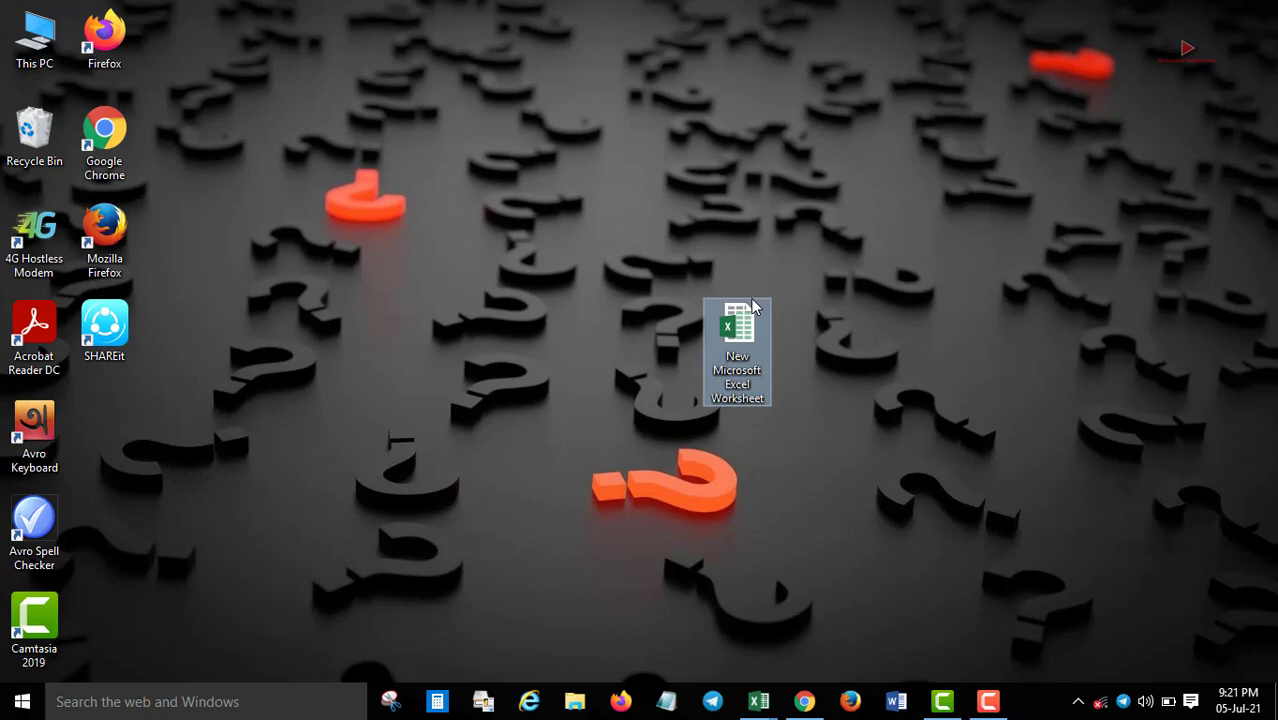
double_click(750, 313)
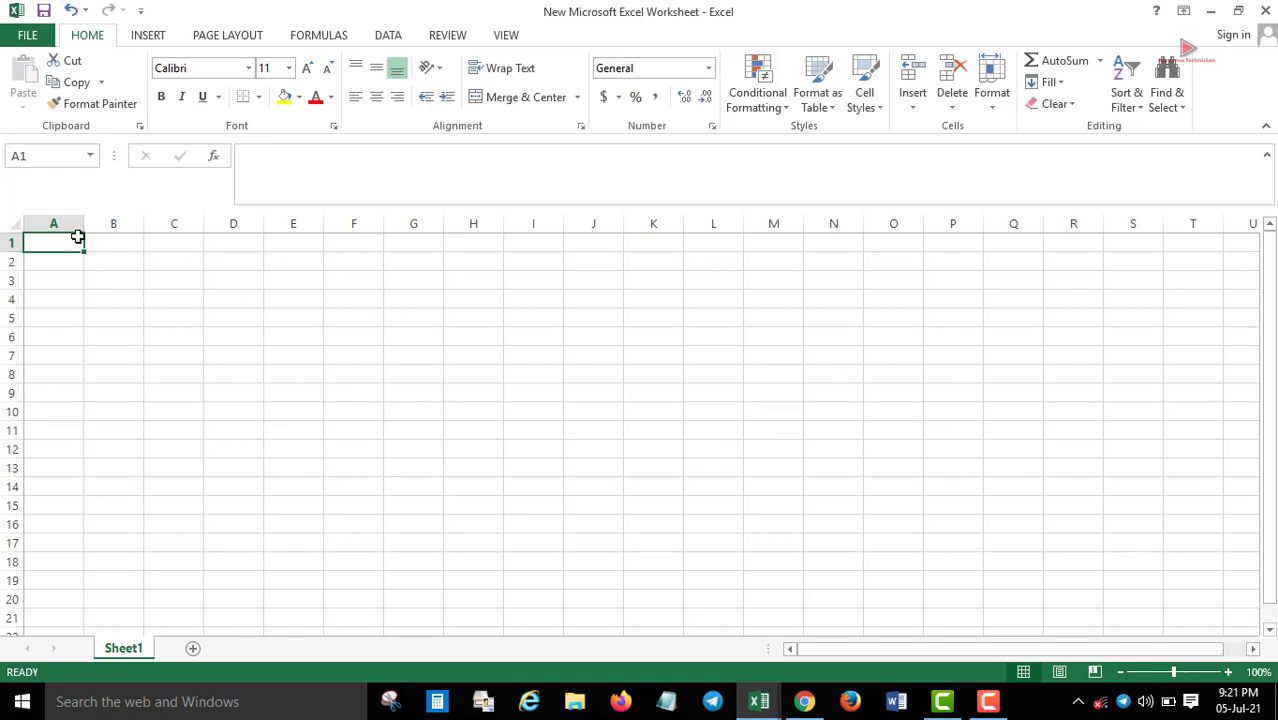
- Enter the heading "SL SR" in cell A1 of the new worksheet
text(SE)
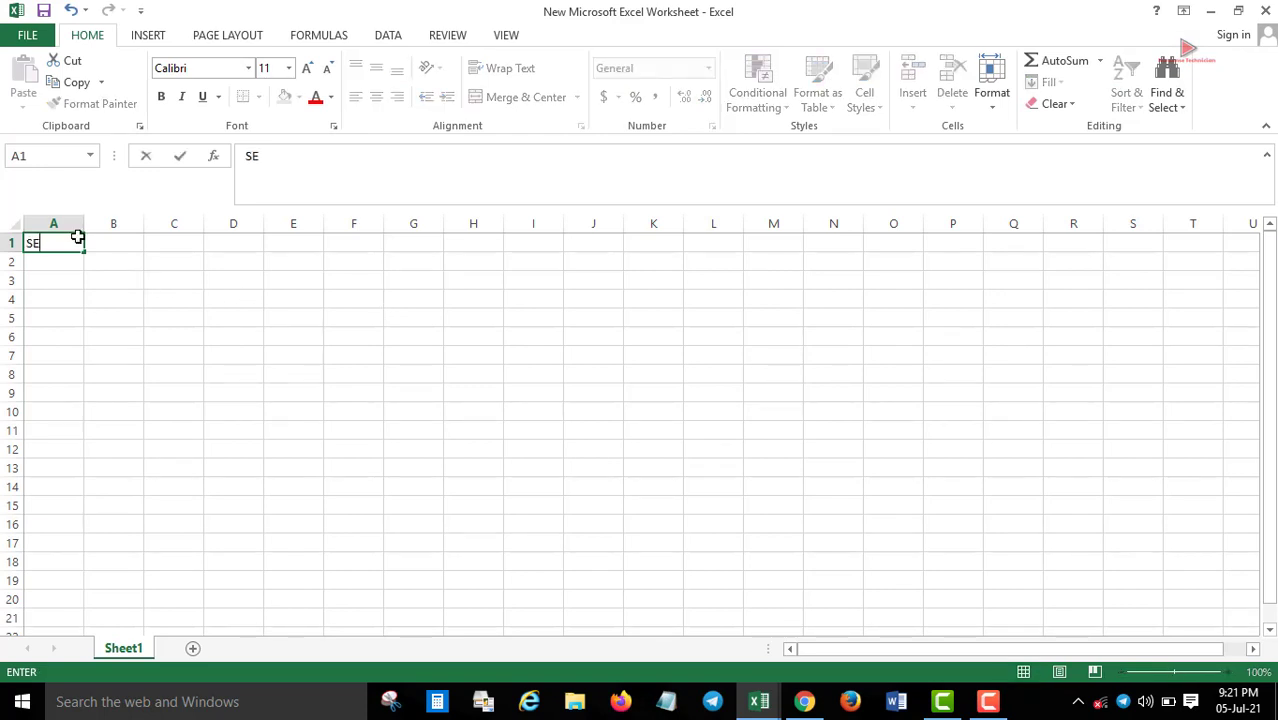
text(R)
key(BackSpace)
key(BackSpace)
text(R N)
key(BackSpace)
key(BackSpace)
key(BackSpace)
key(BackSpace)
text(SL SR)
key(Return)
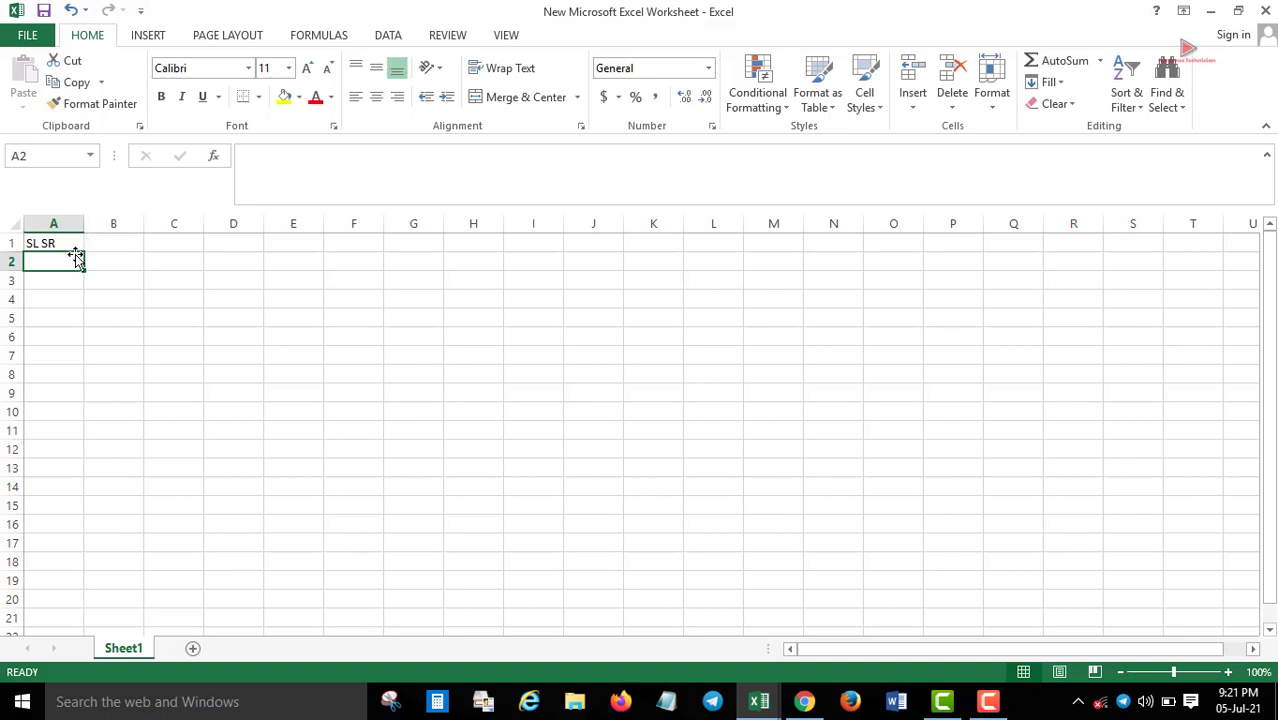
- Enter "SR 1" in A2 and fill it down to A11 as an incrementing series
text(SR)
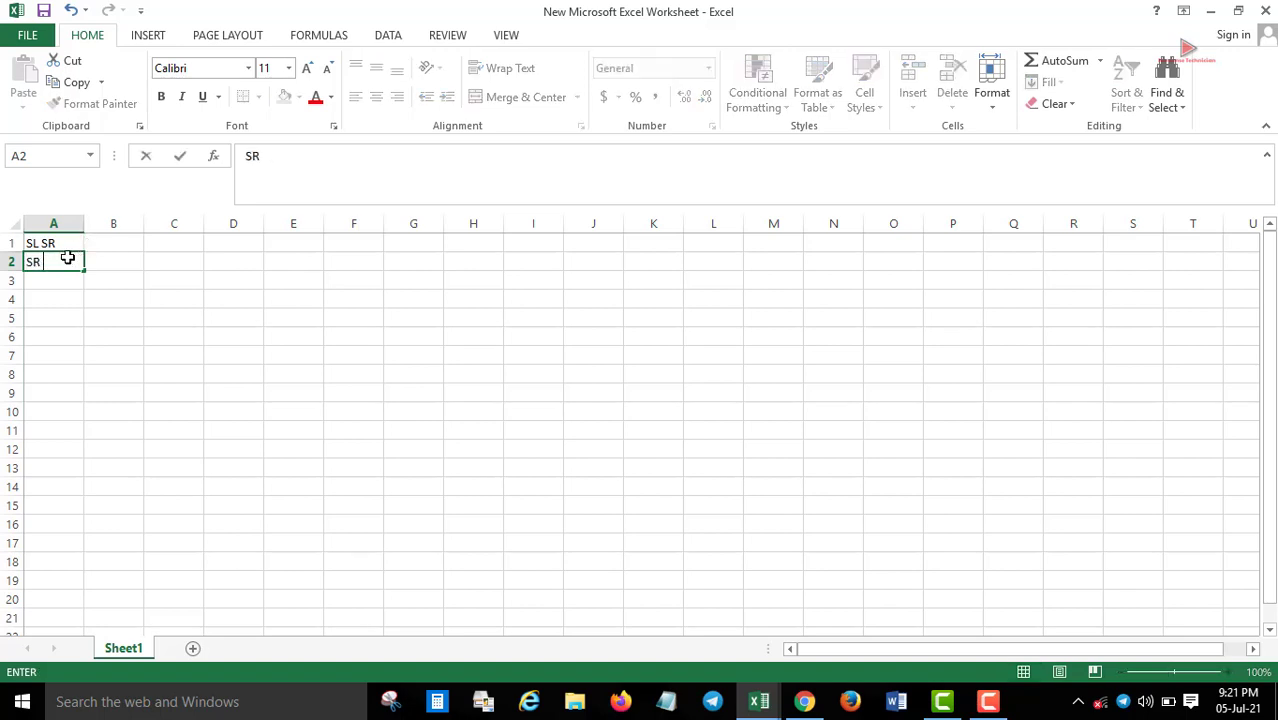
text( 1)
key(Return)
click(70, 260)
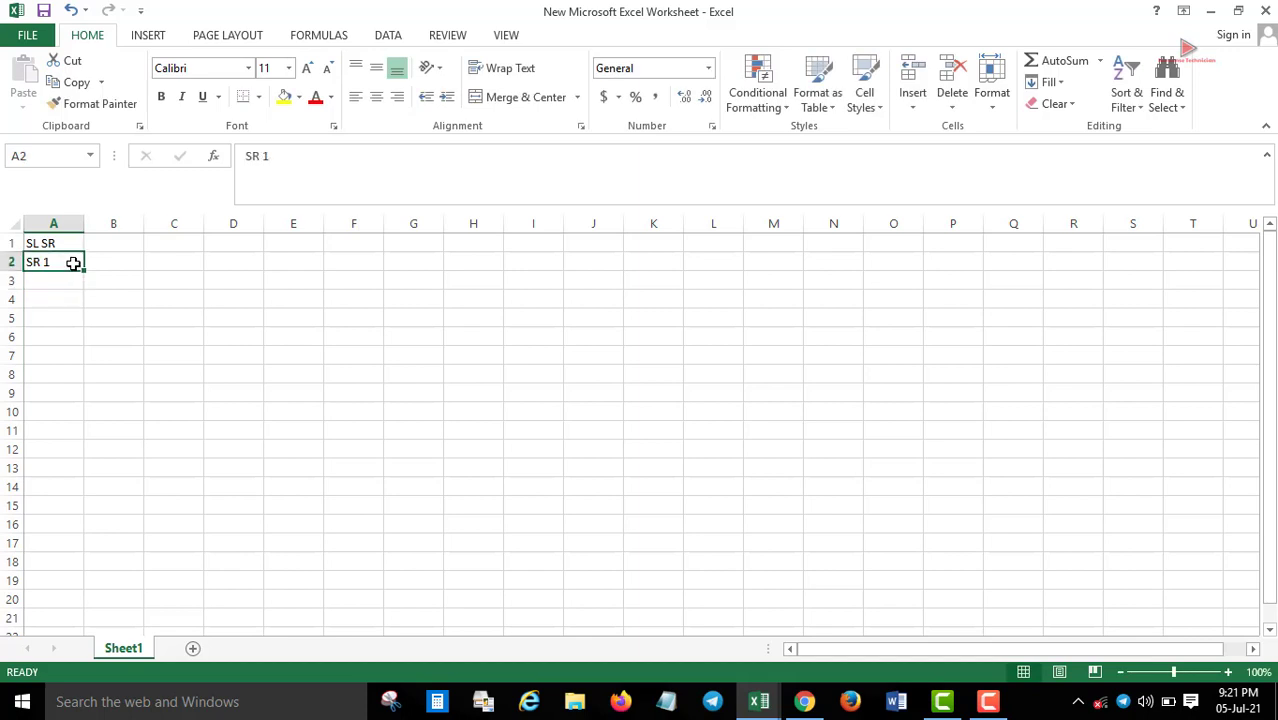
drag(85, 267, 85, 422)
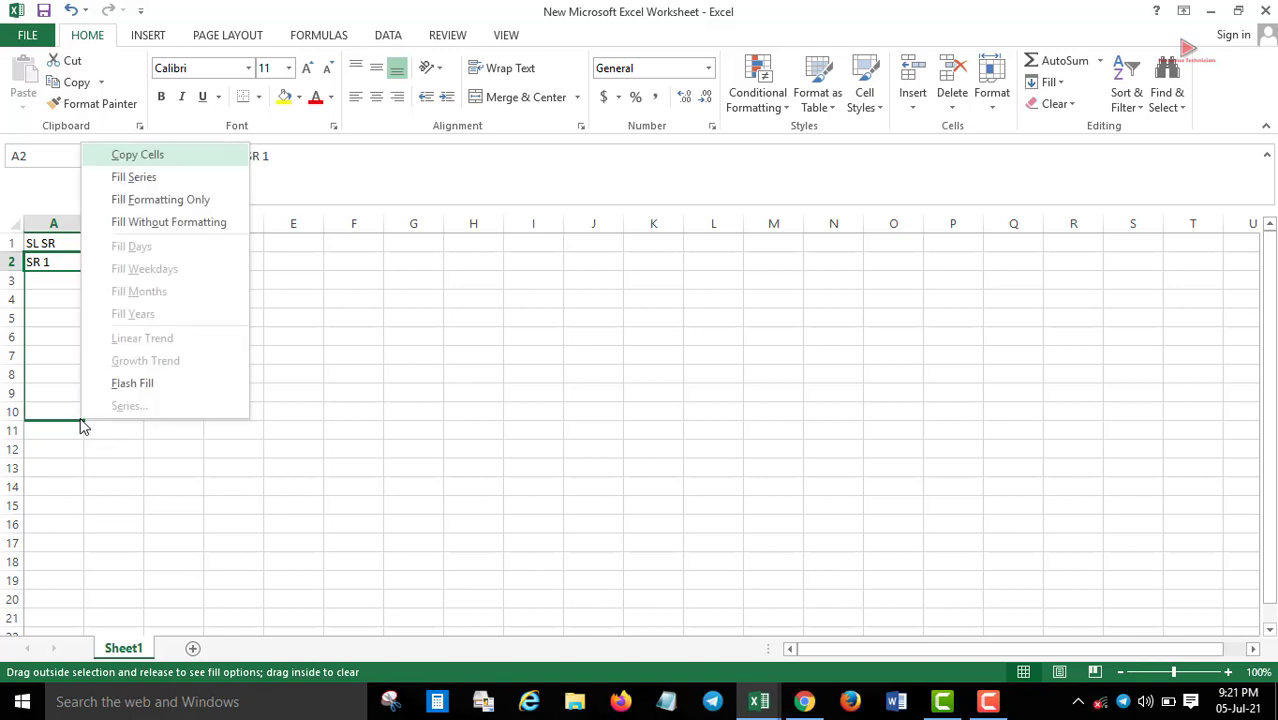
click(157, 178)
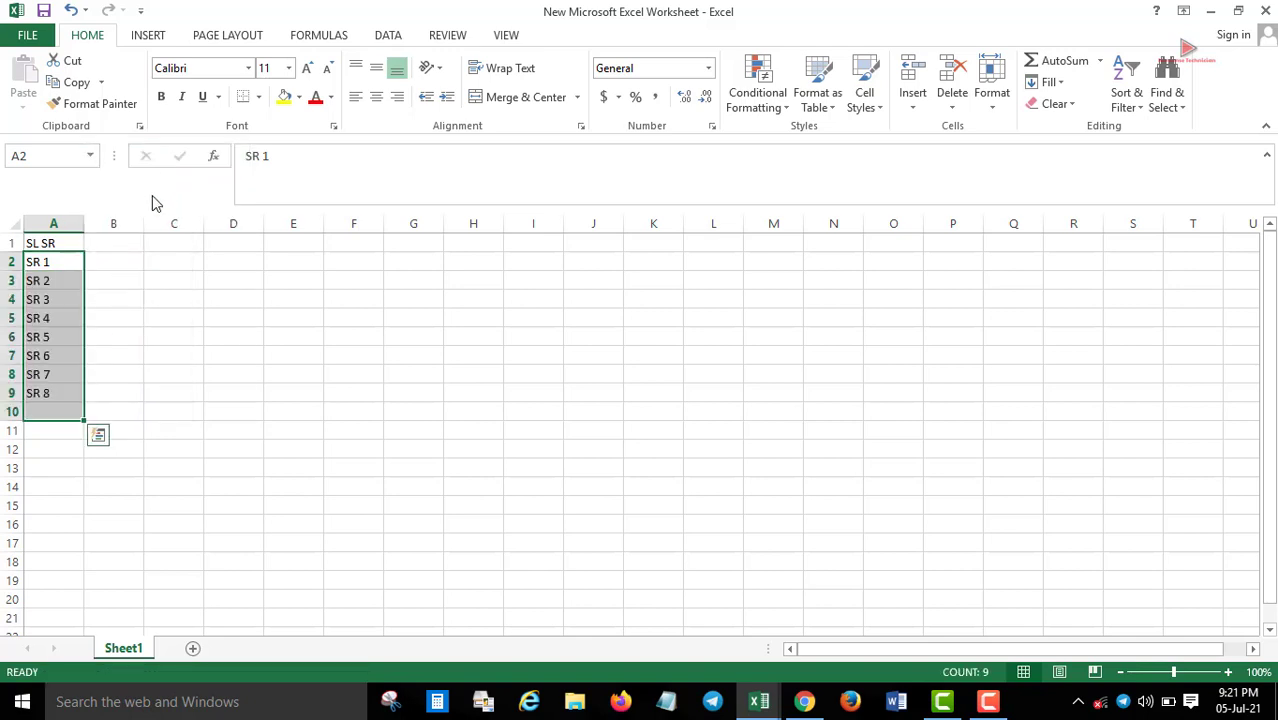
click(147, 296)
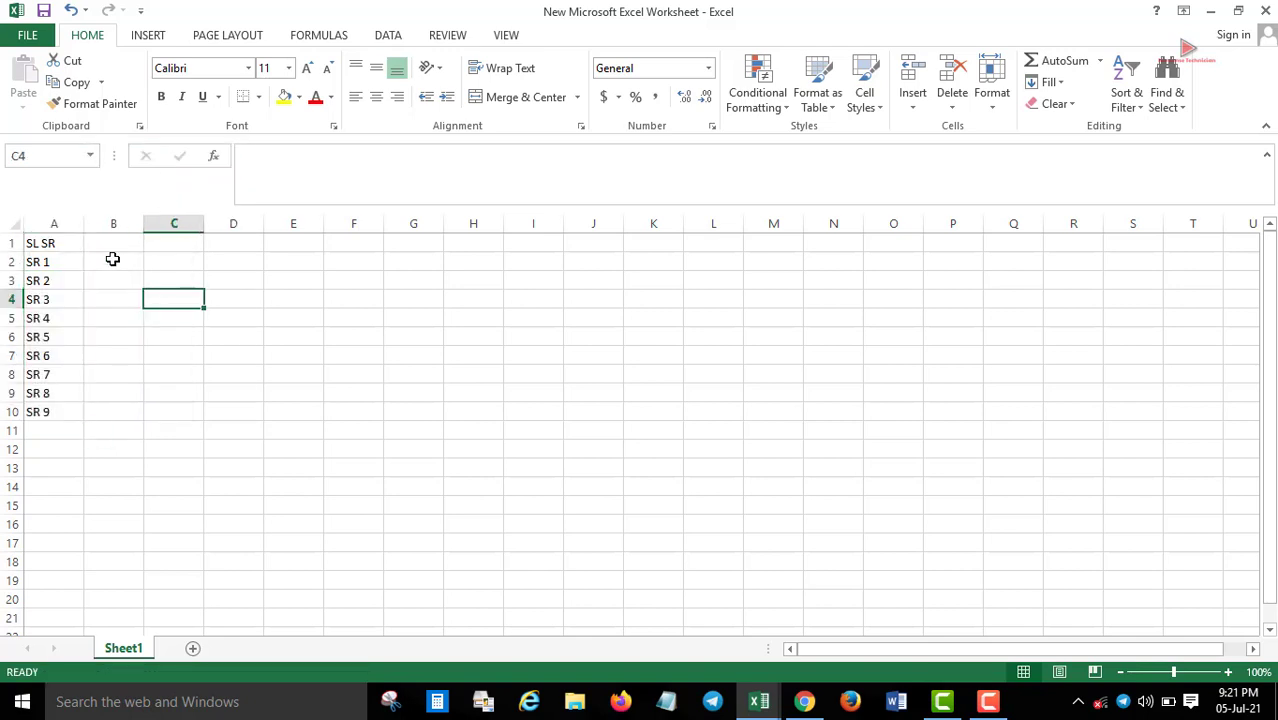
click(66, 408)
drag(84, 419, 87, 435)
click(112, 428)
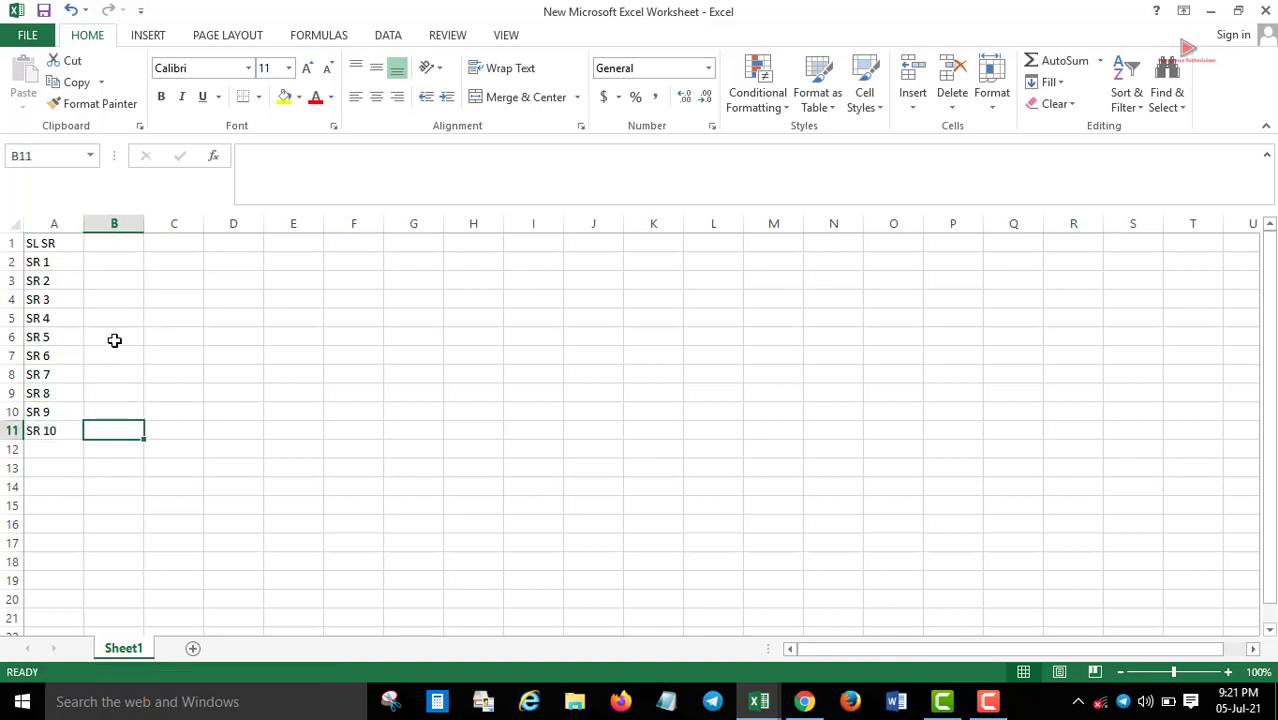
- Enter the heading "Name" in cell B1
click(118, 243)
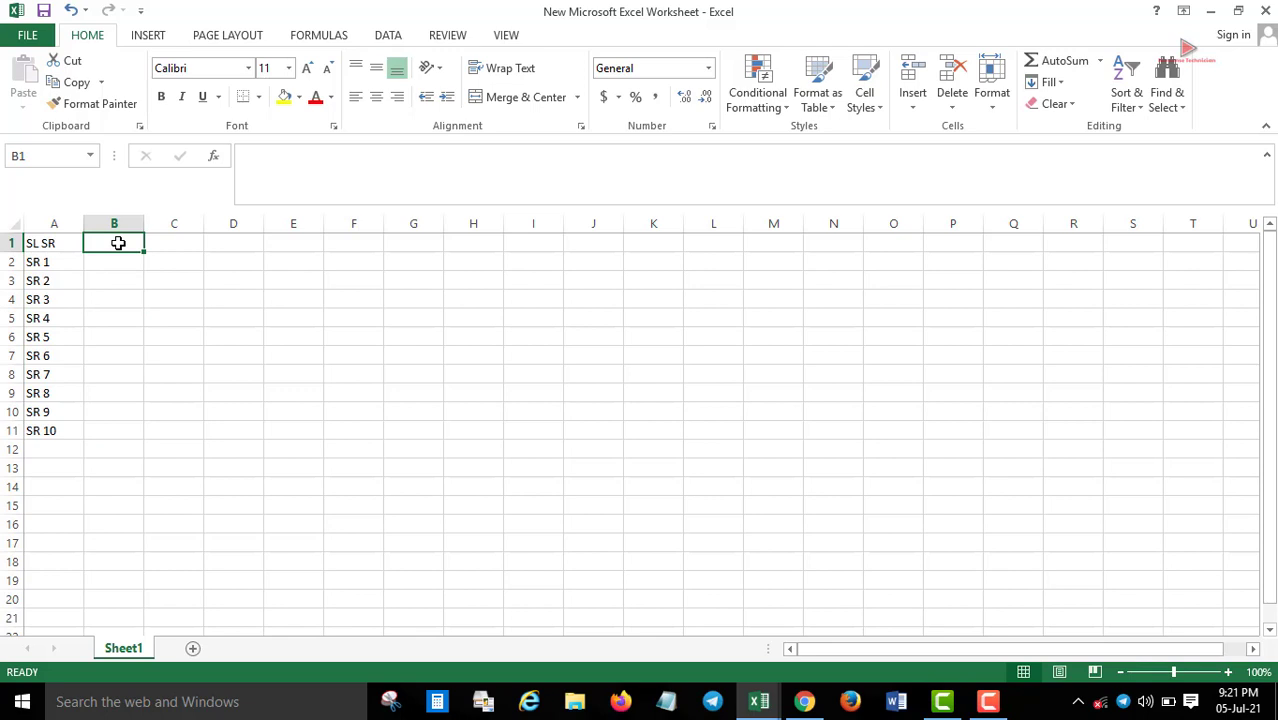
text(Name)
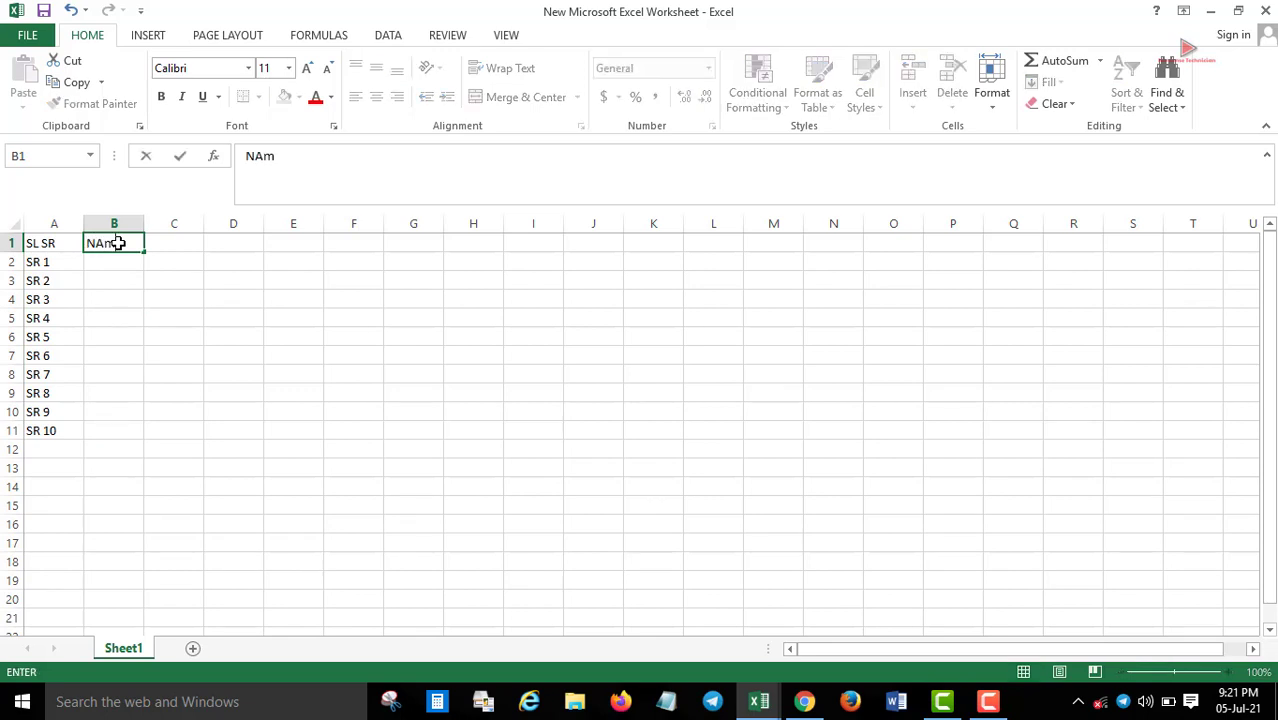
key(Return)
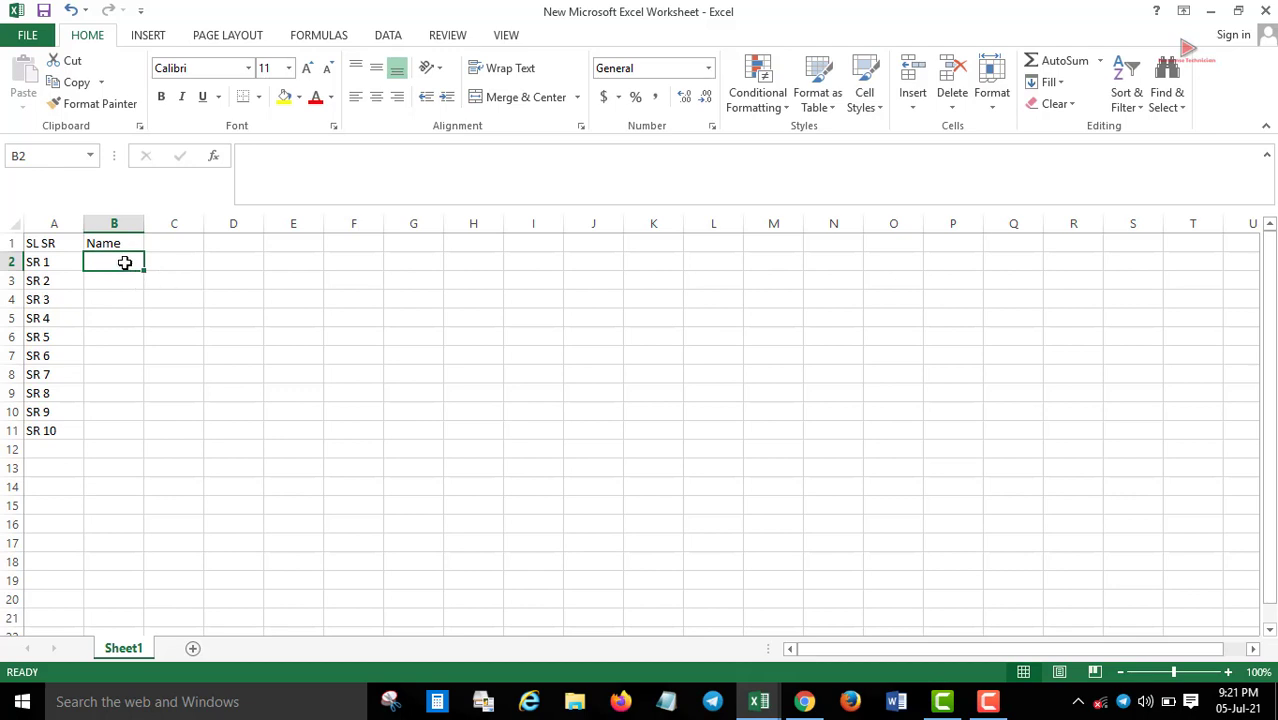
- Enter the first names of sales representatives SR 1 to SR 5 in cells B2 to B6
text(Karim)
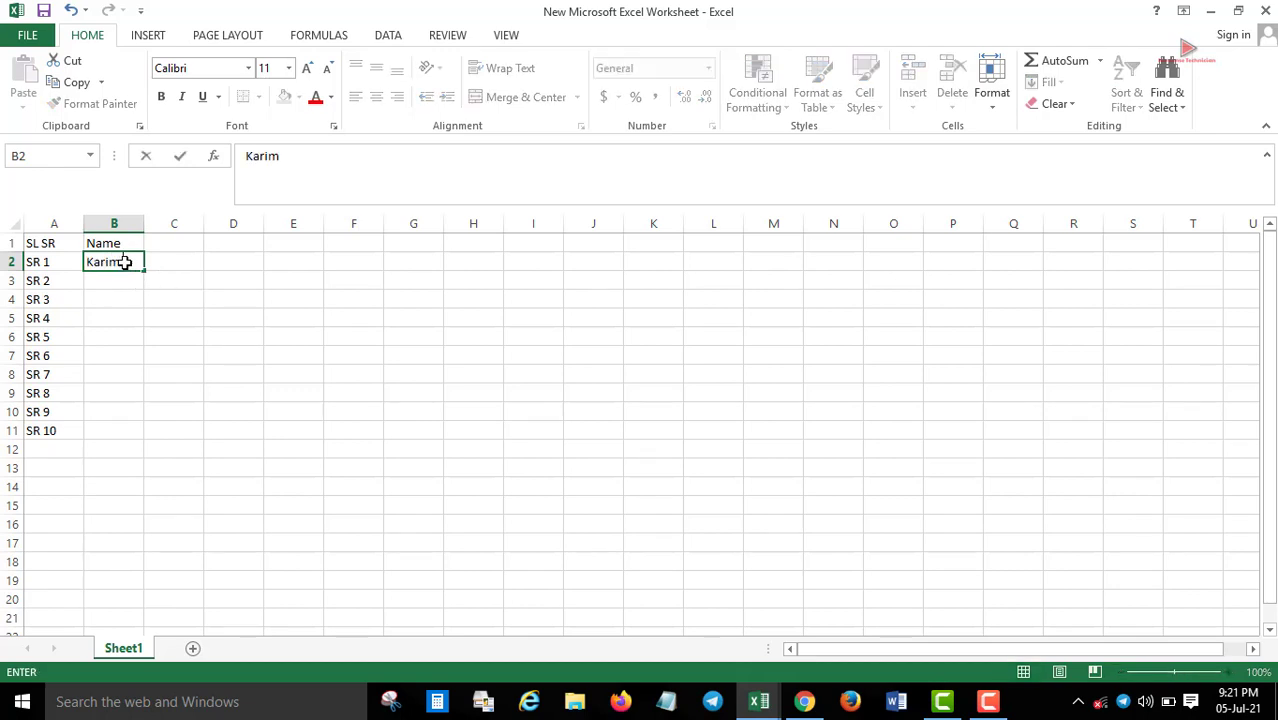
key(Return)
text(Rahi)
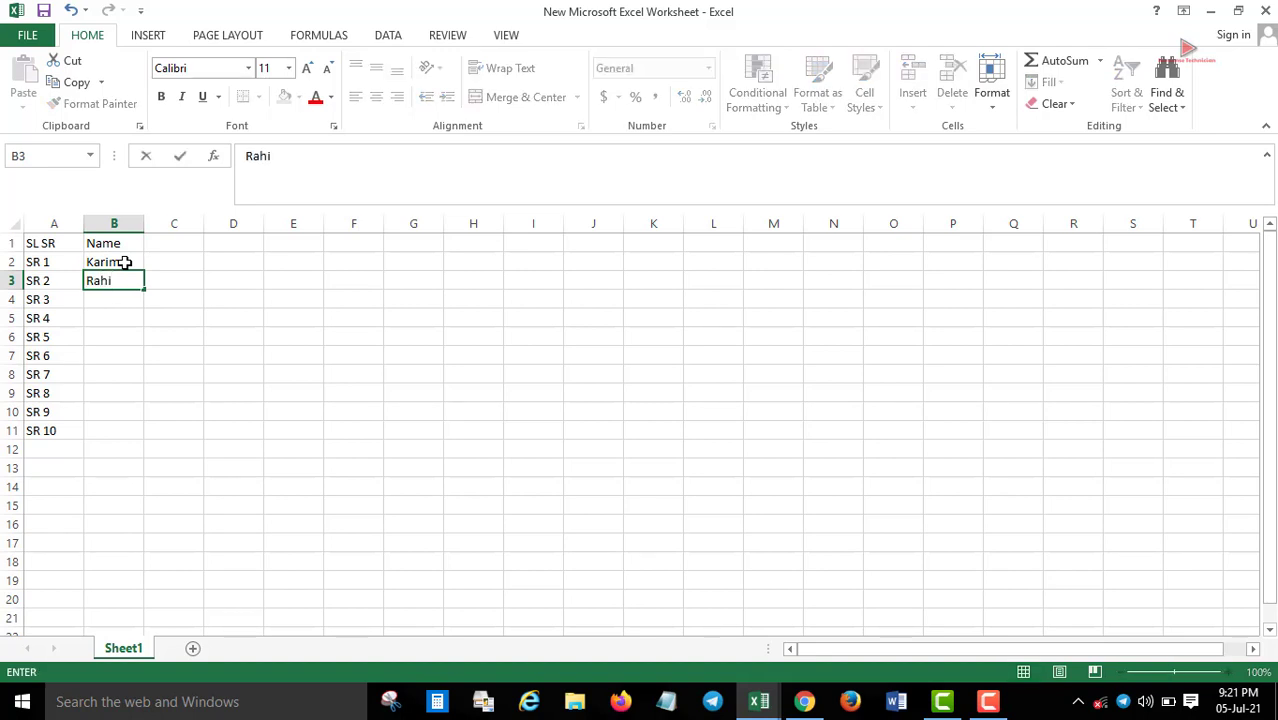
text(m)
key(Return)
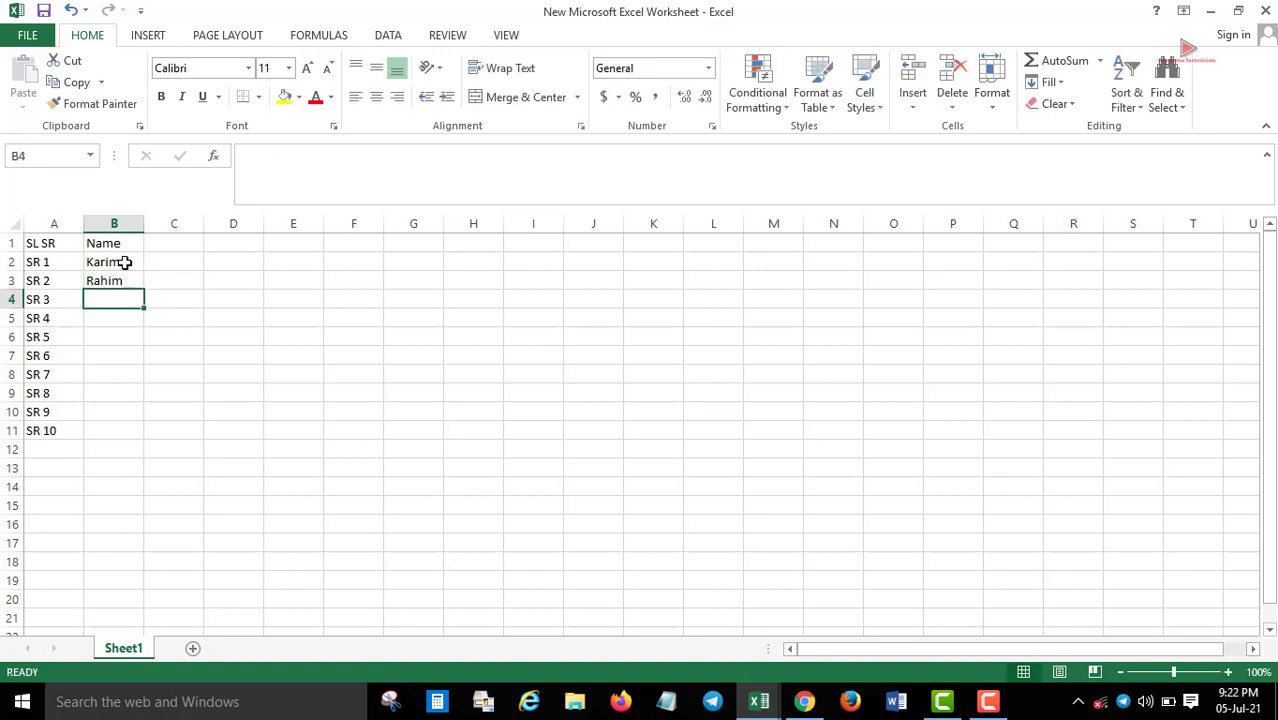
text(Zabber)
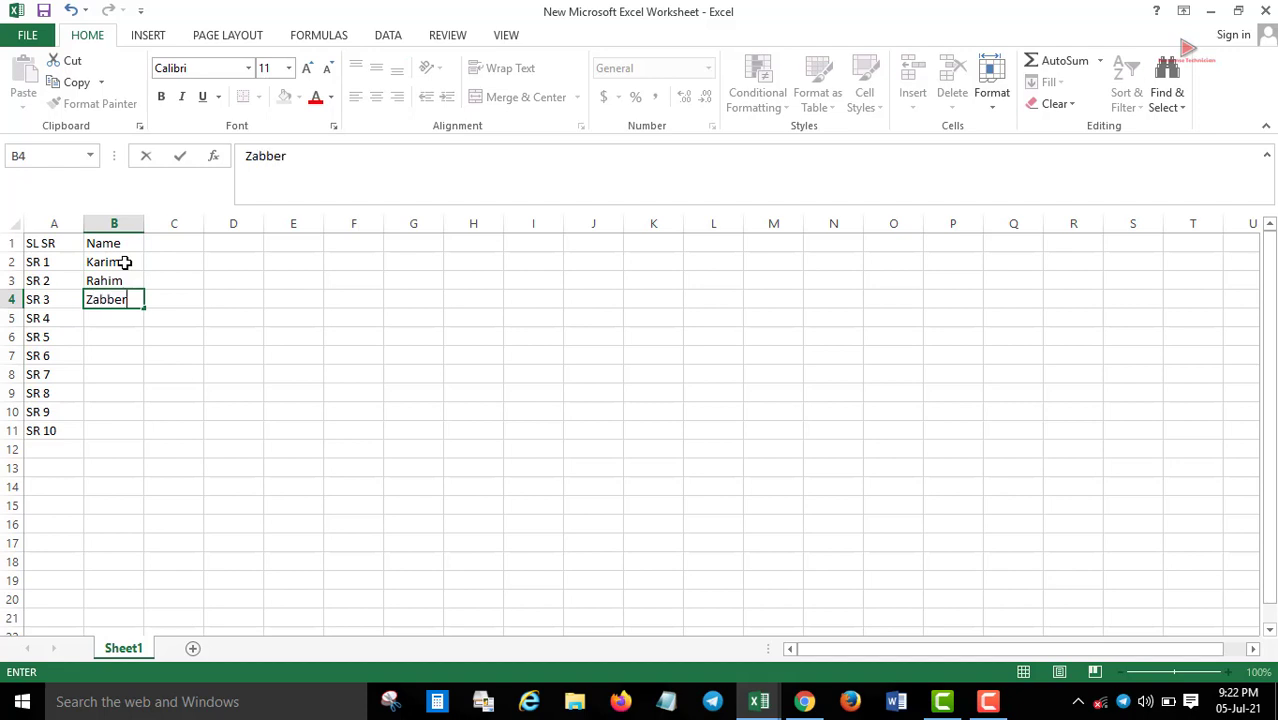
key(Return)
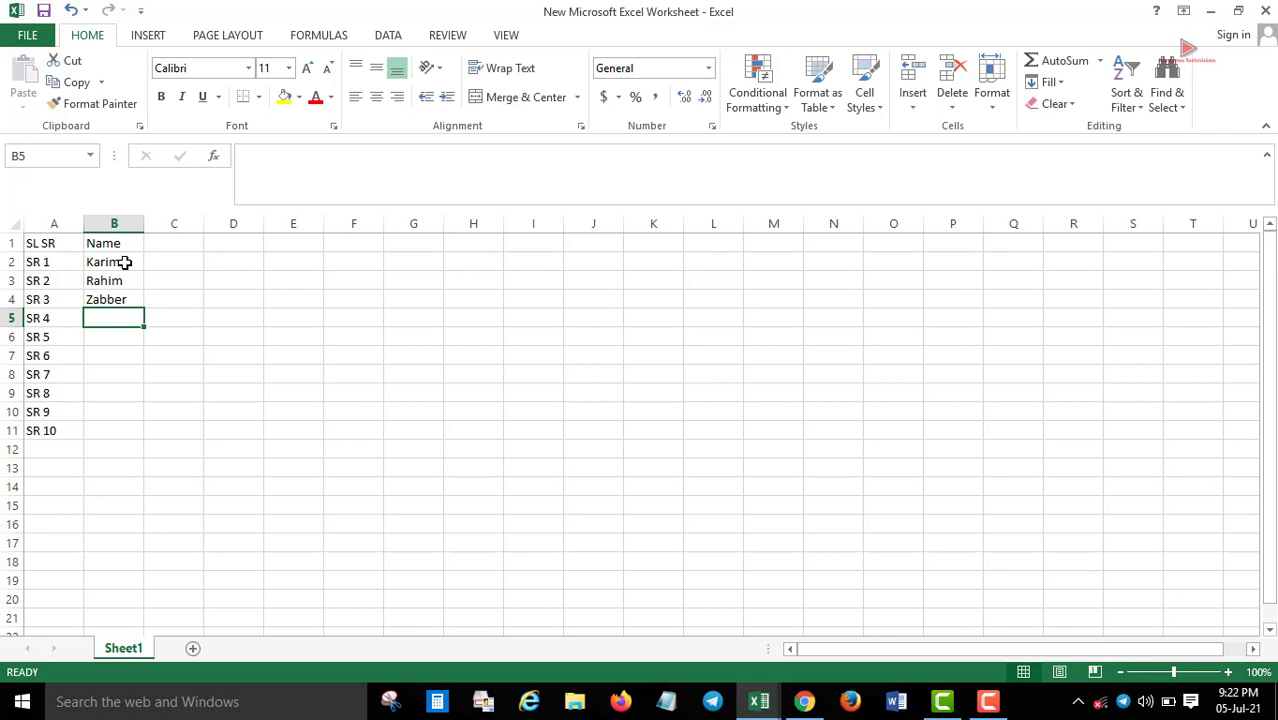
text(Kal)
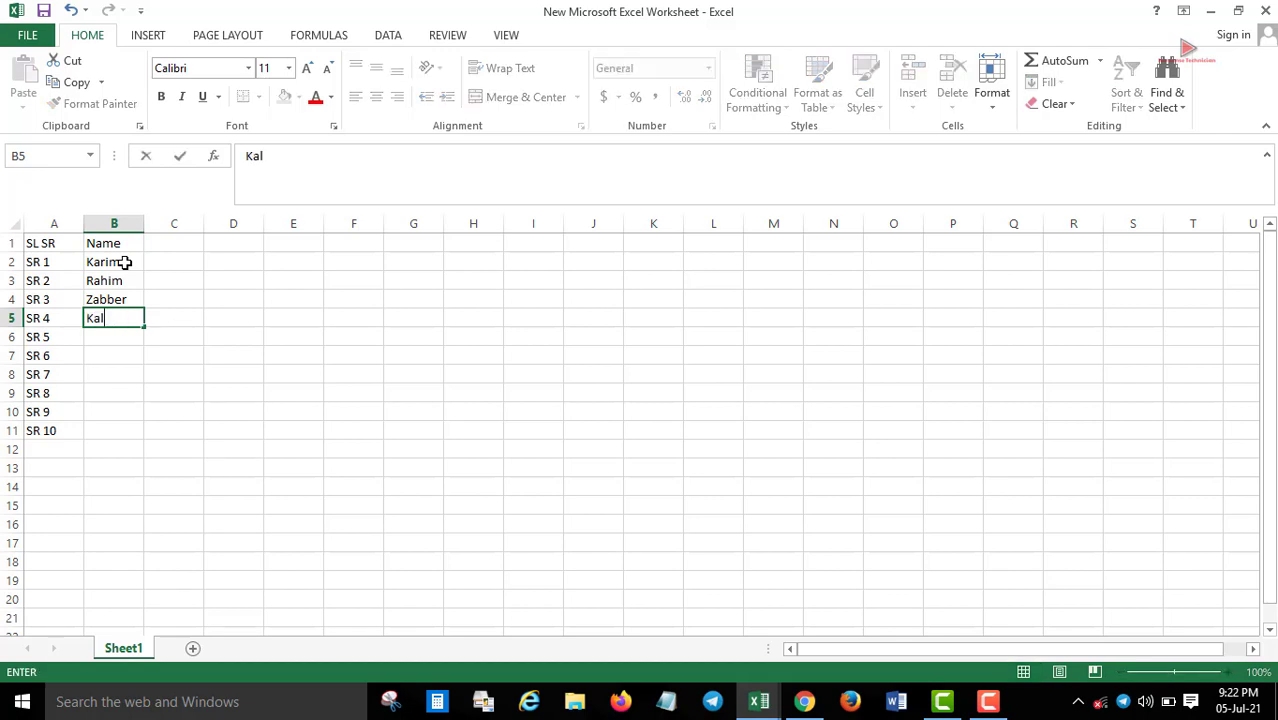
text(am)
key(Return)
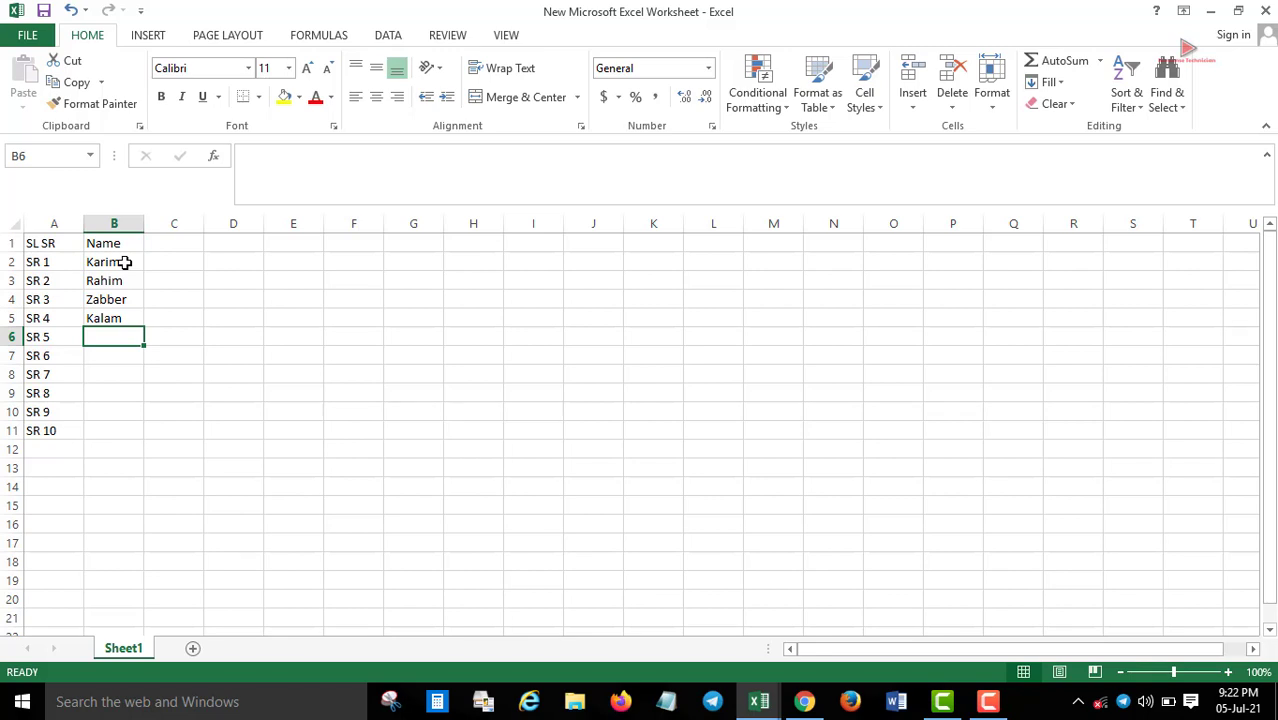
text(S)
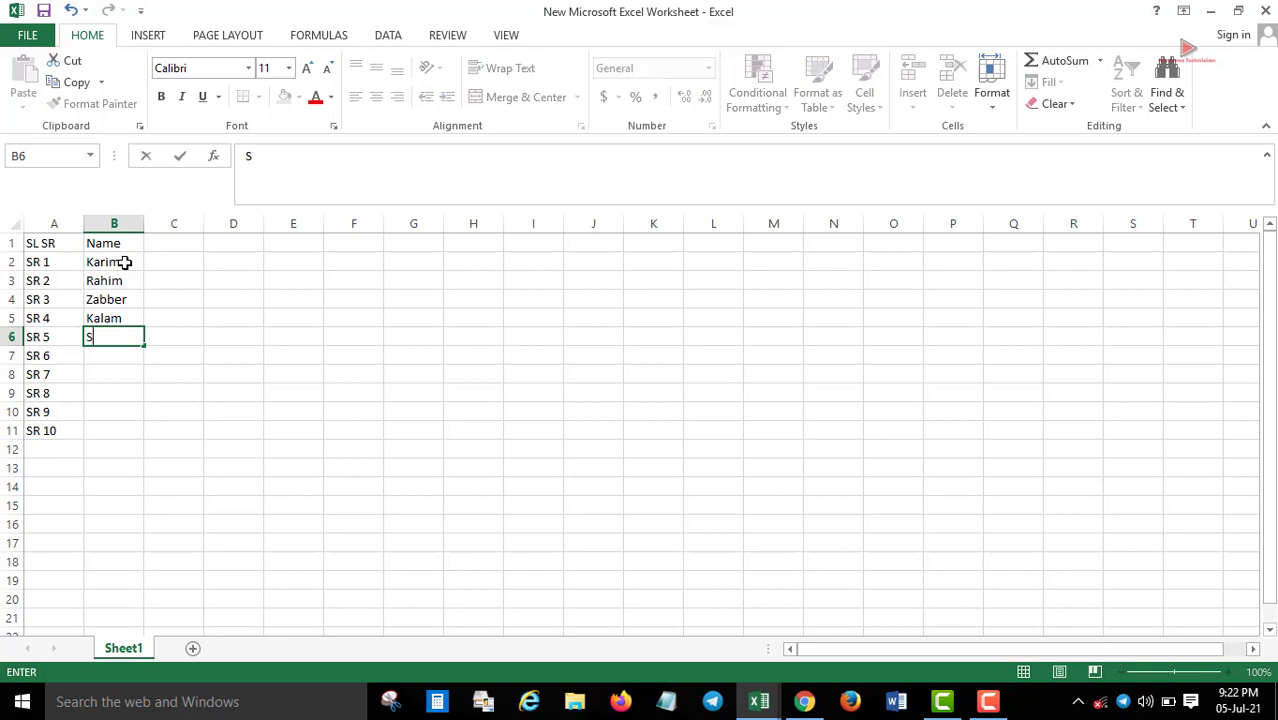
text(hafiq)
key(Return)
- Enter the first names of sales representatives SR 6 to SR 10 in cells B7 to B11
text(As)
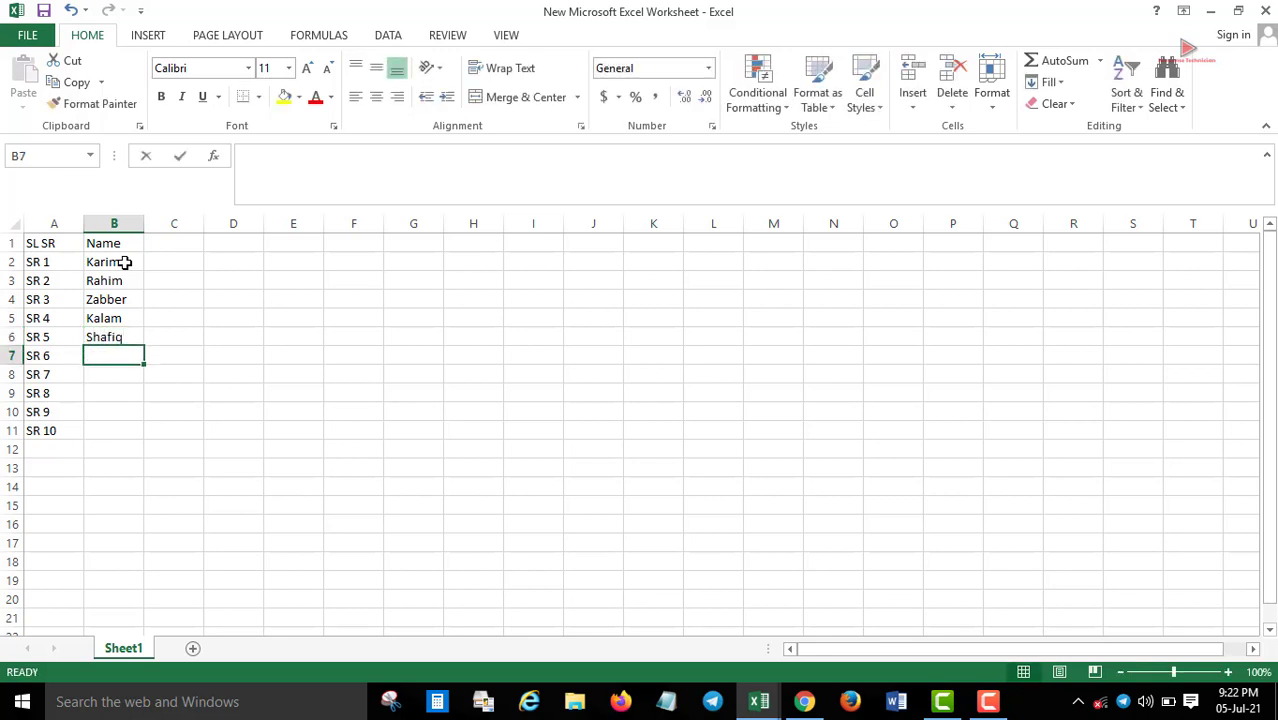
text(hraf)
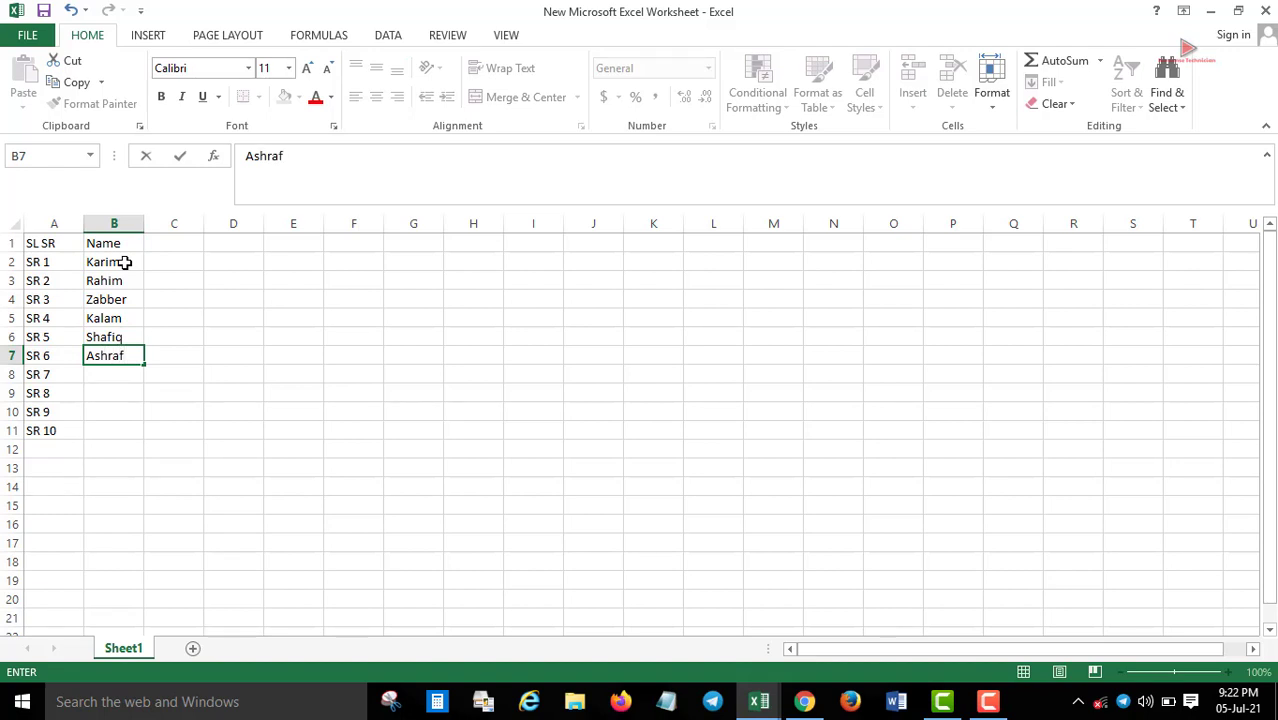
key(Return)
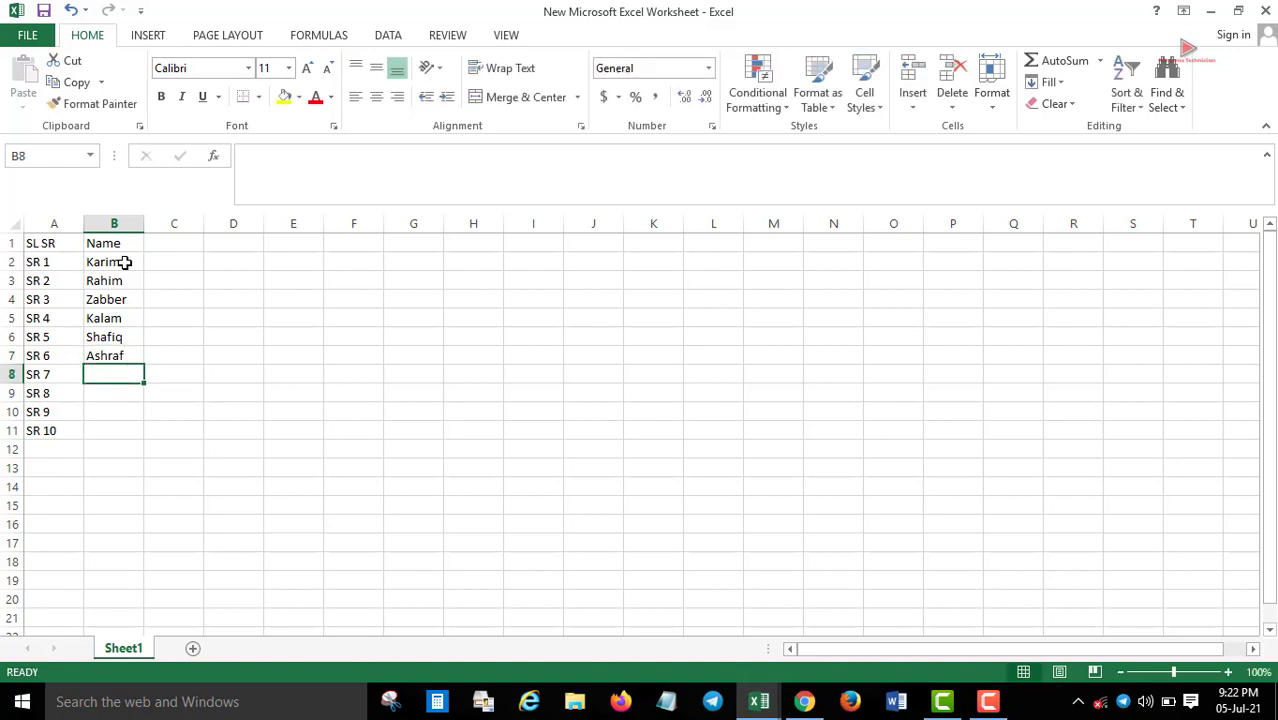
text(Nuru)
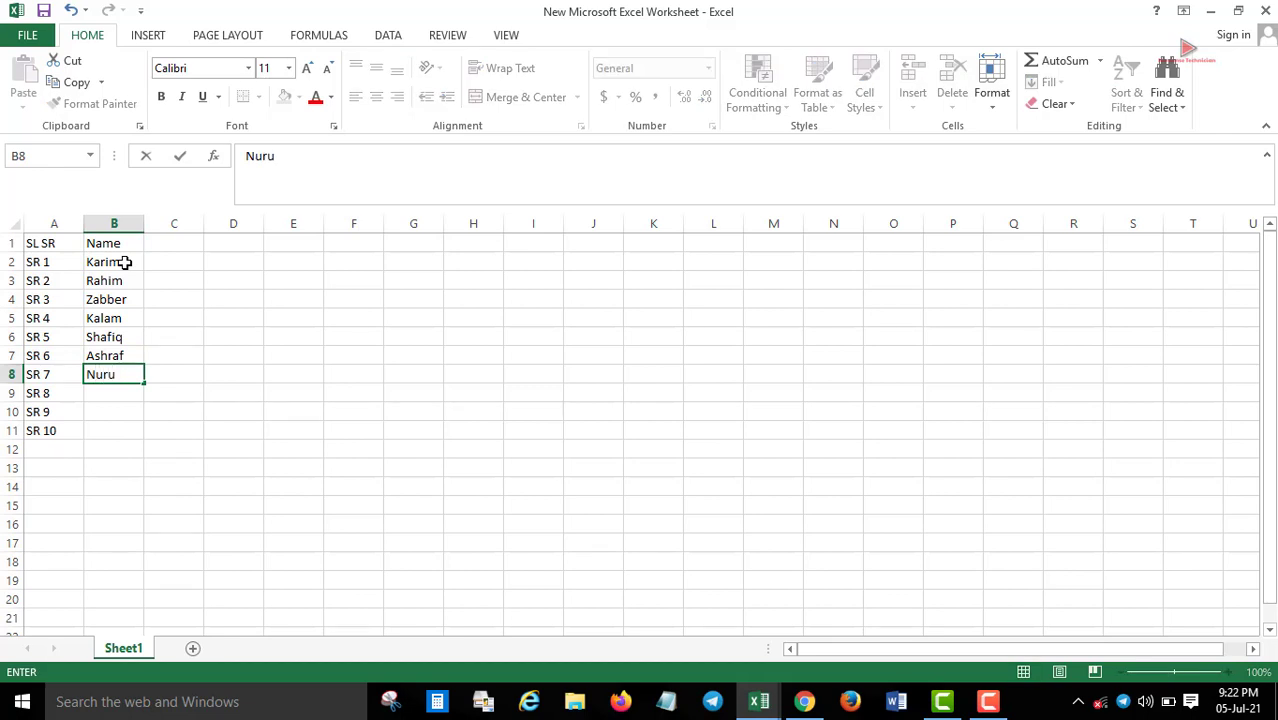
text(l)
key(Return)
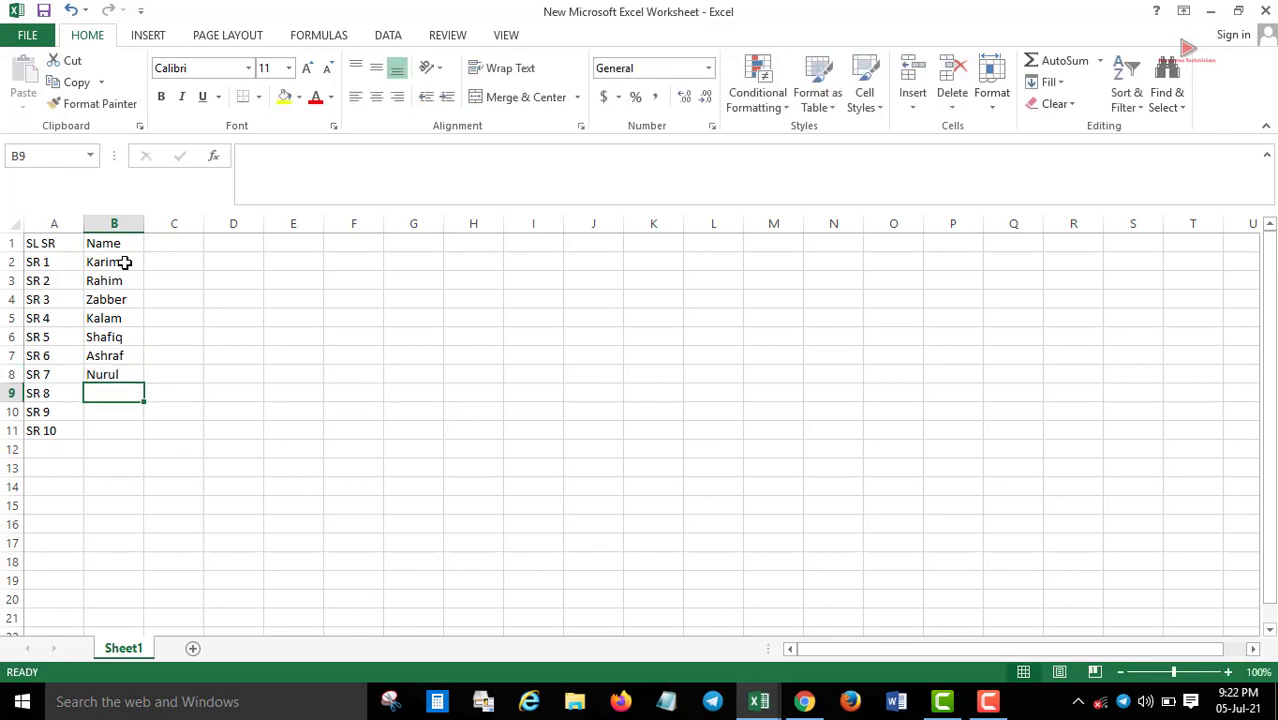
text(Ovi)
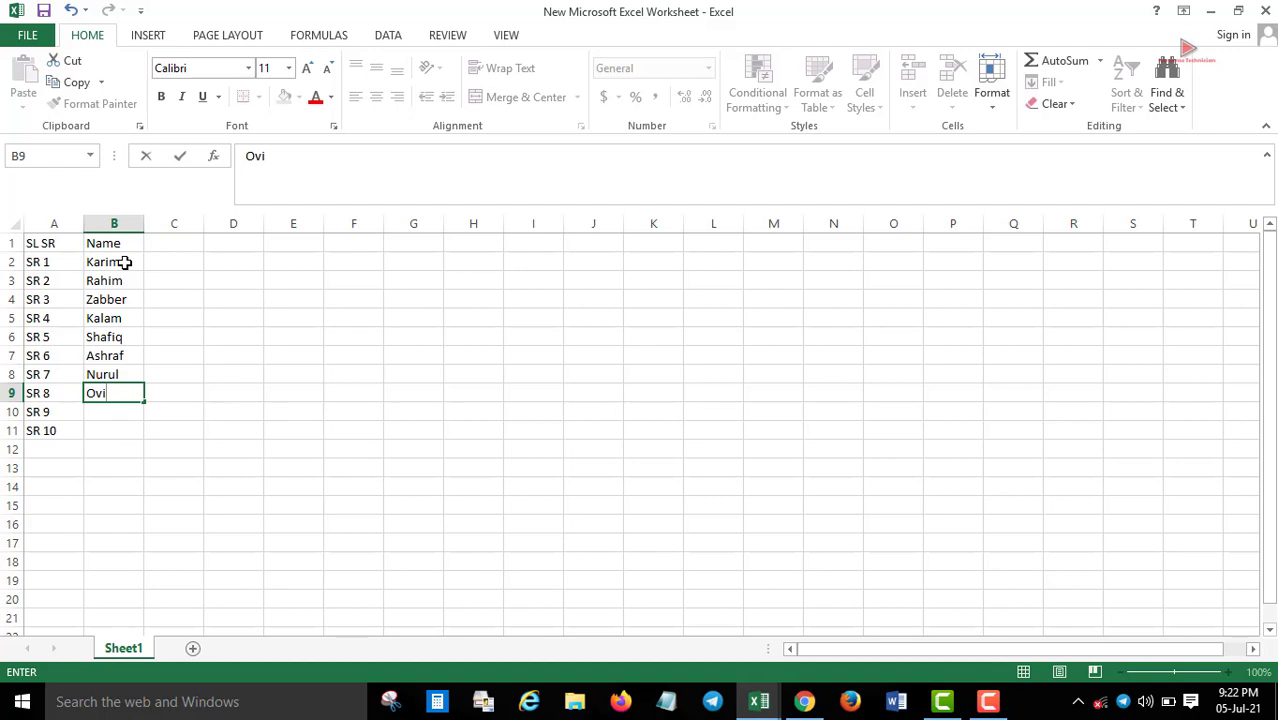
key(Return)
text(Mu)
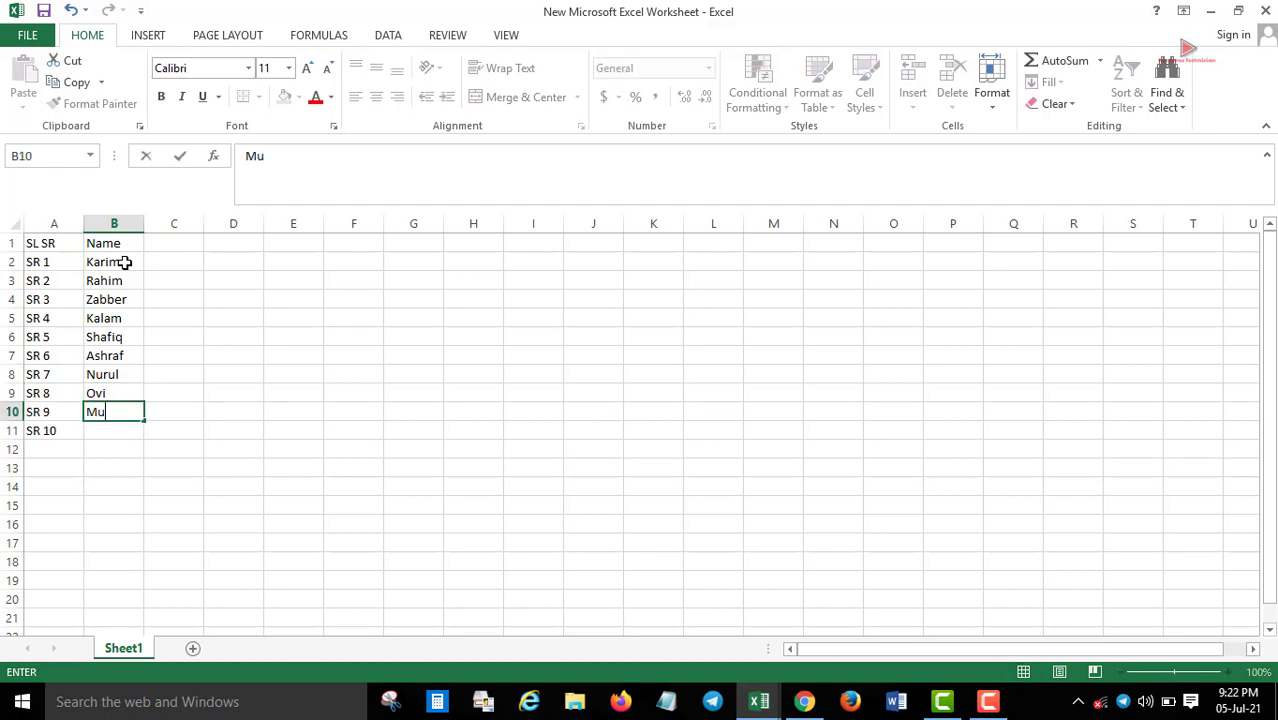
text(dgho)
key(Return)
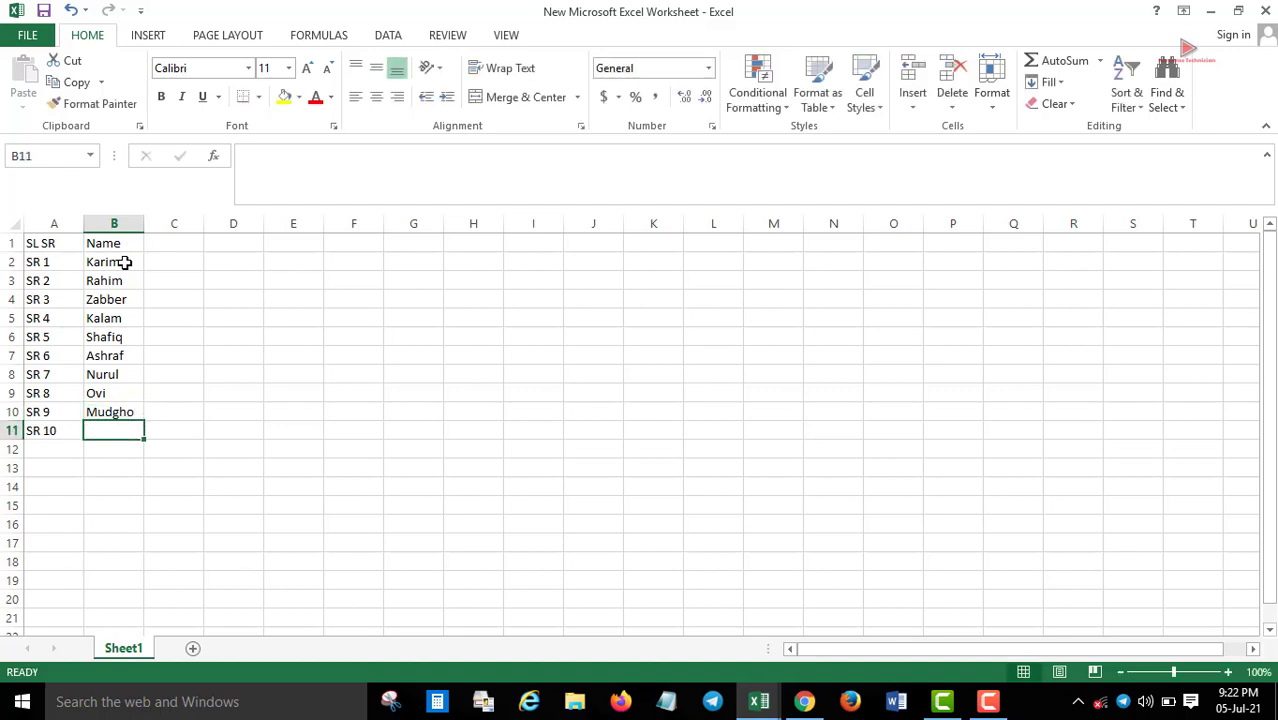
text(Tanm)
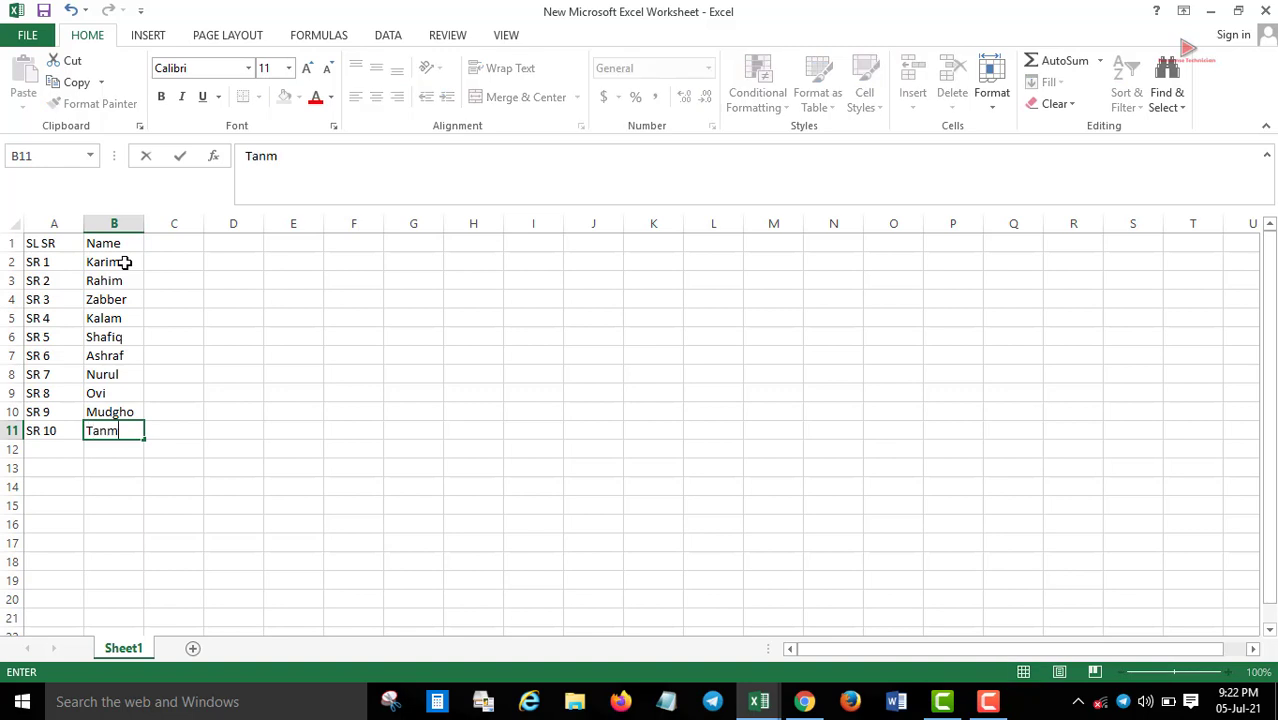
text(ony)
key(Return)
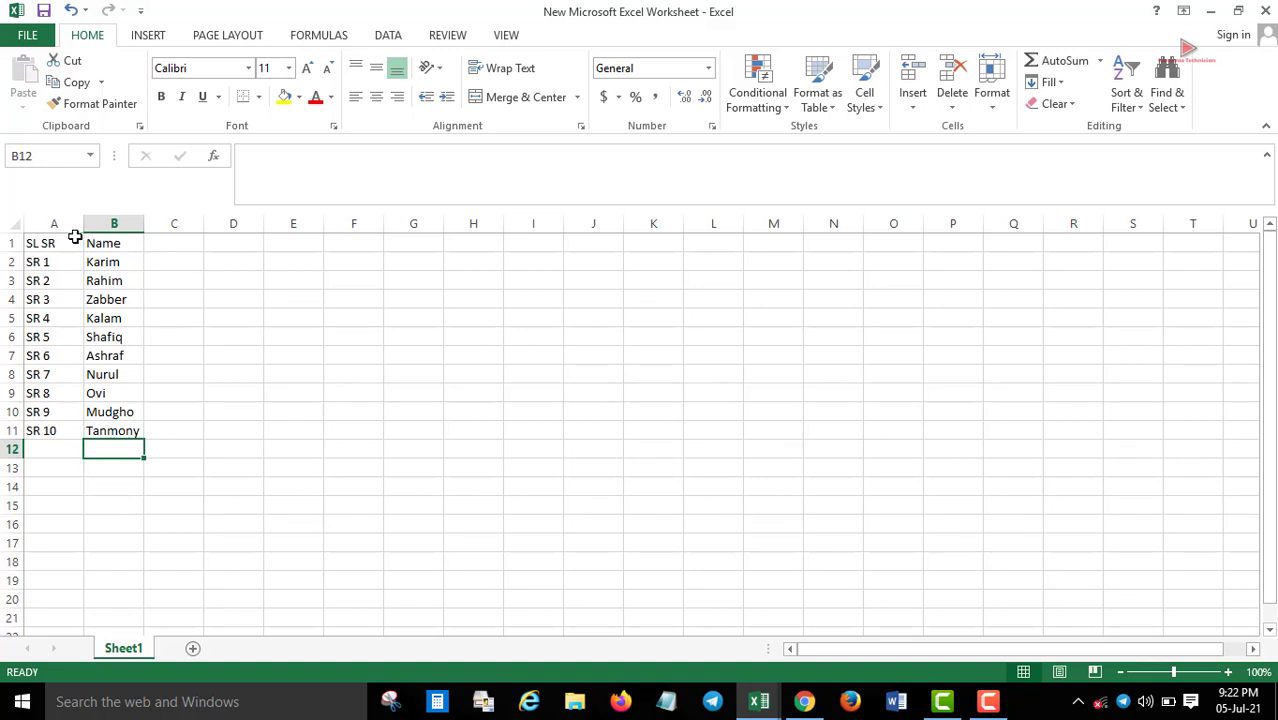
click(106, 243)
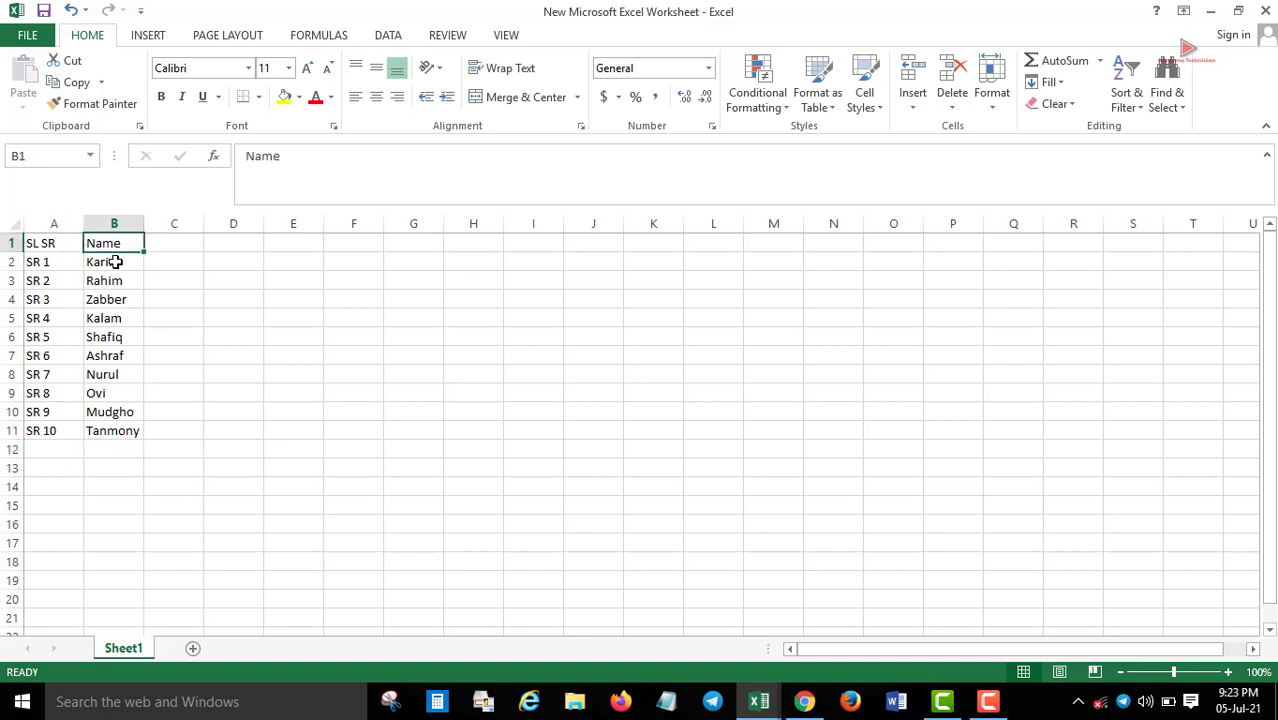
- Switch to the Book1 workbook and start a VLOOKUP formula in B2 with A2 as the lookup value
key(alt+Tab)
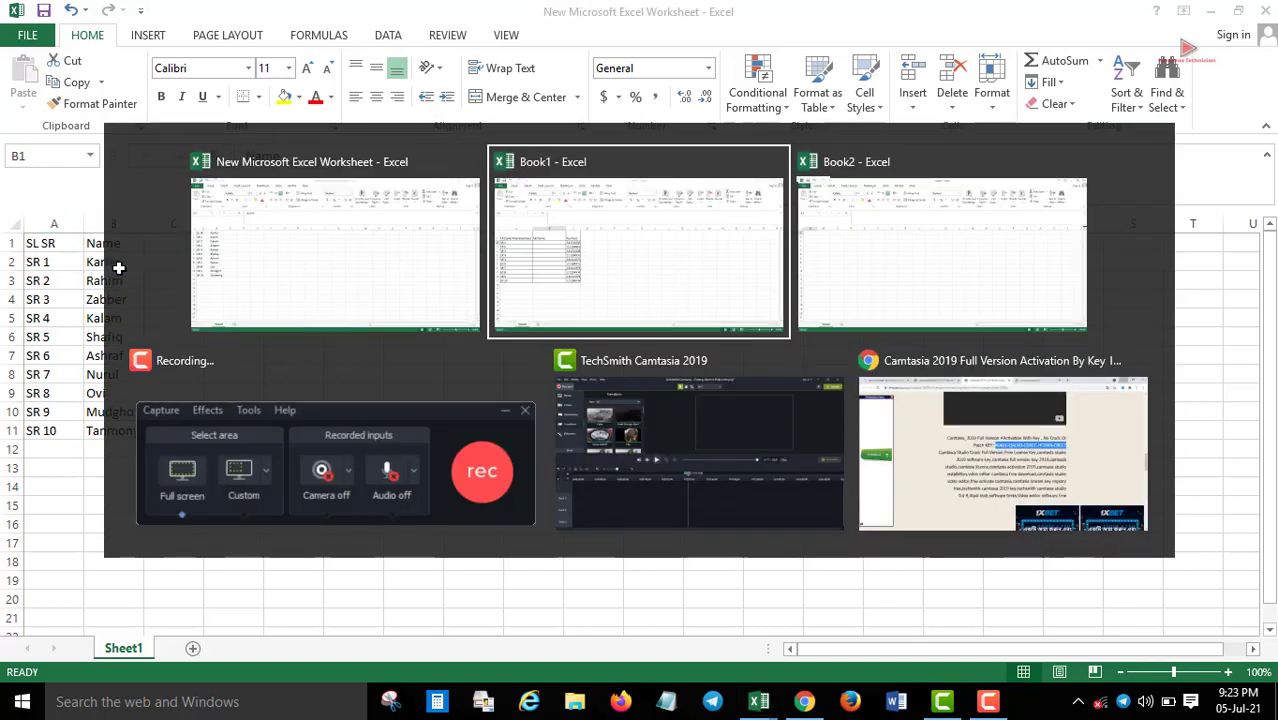
key(alt+Tab)
key(alt+Tab)
key(alt+Tab)
key(alt+Tab)
key(alt+Tab)
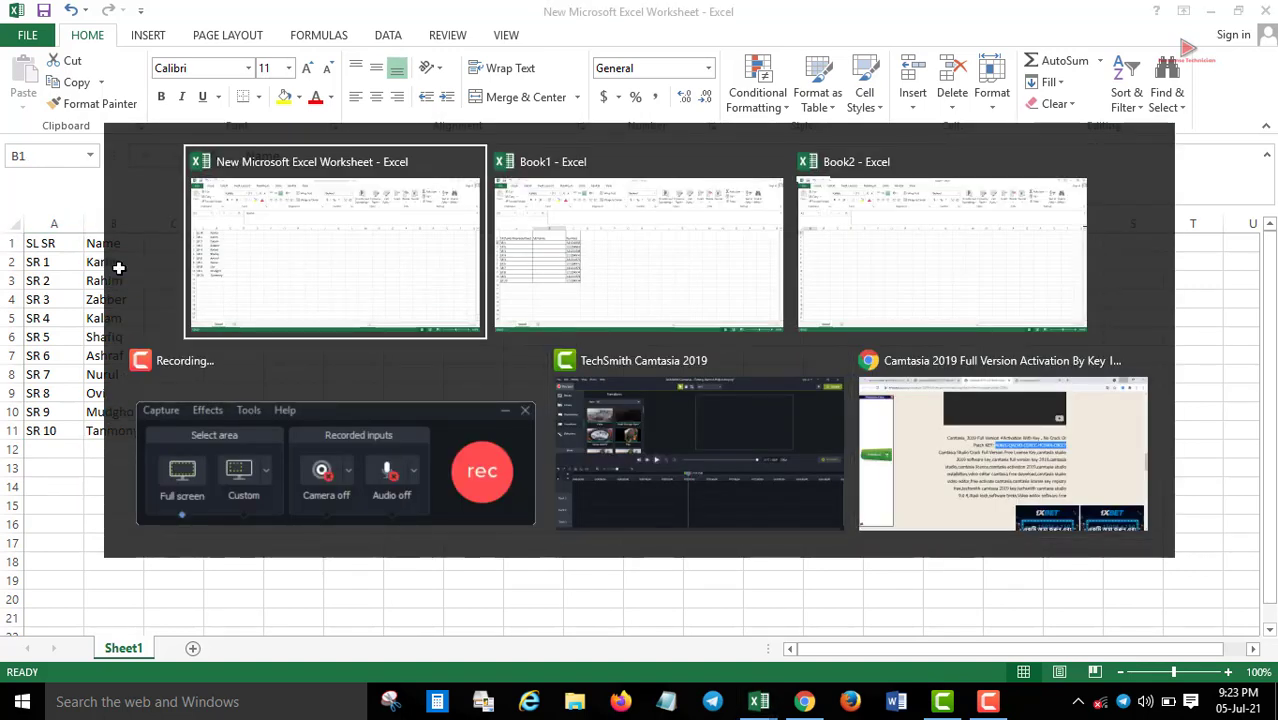
key(alt+Tab)
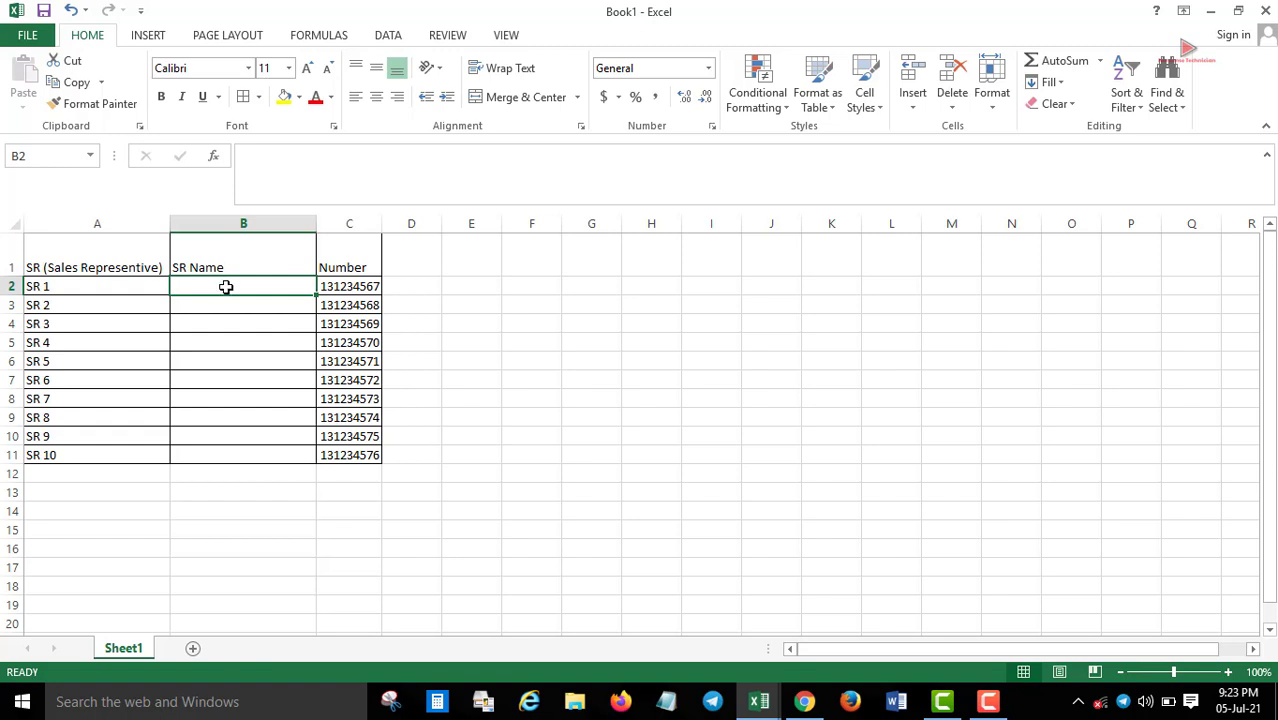
text(=)
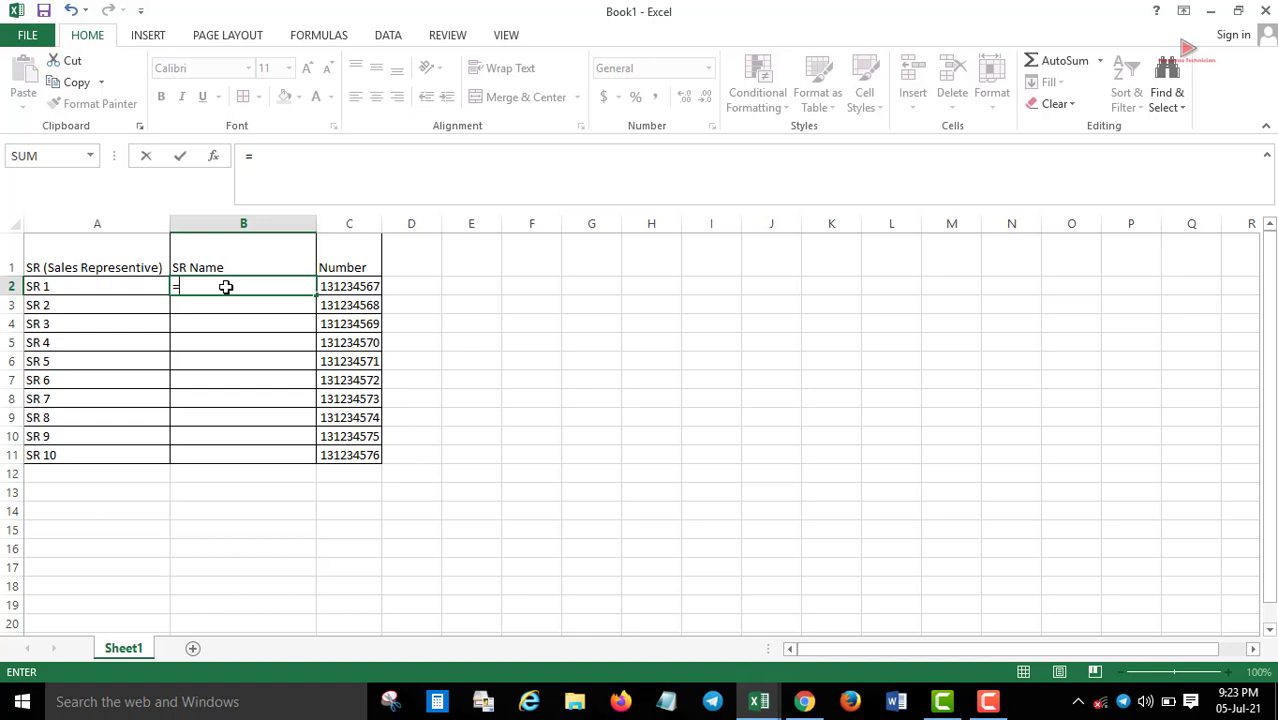
text(v)
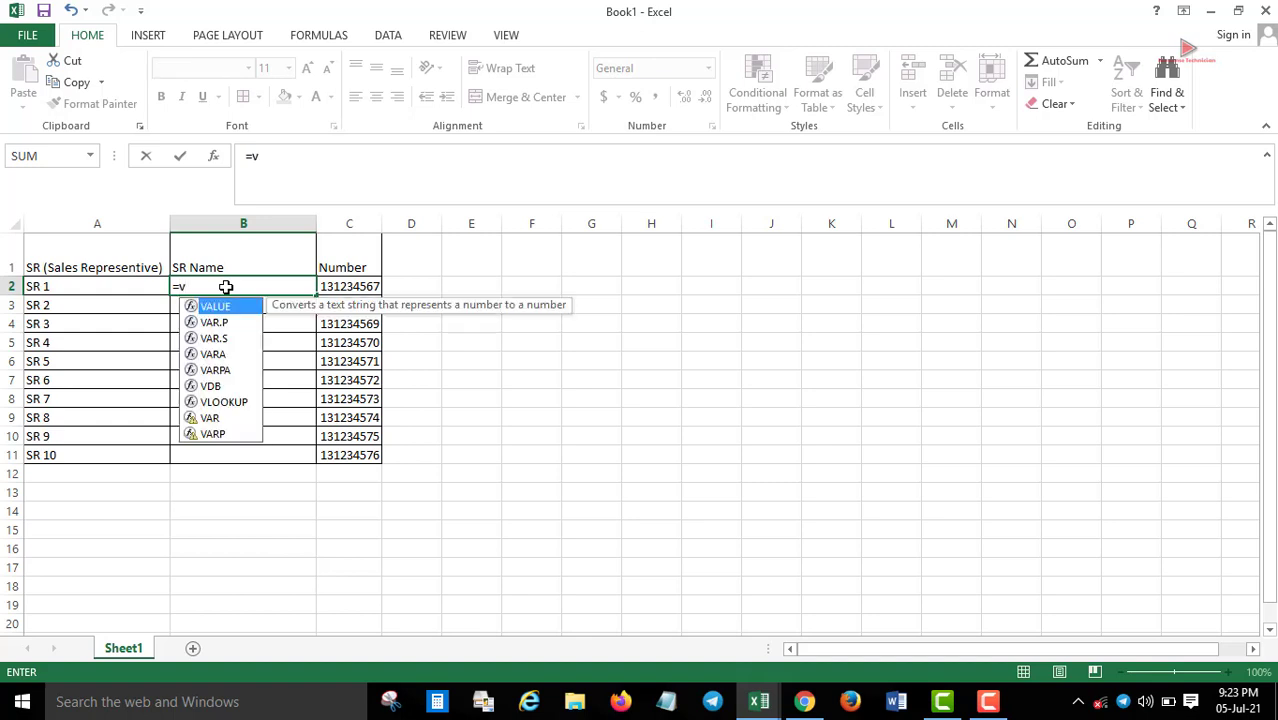
text(loo)
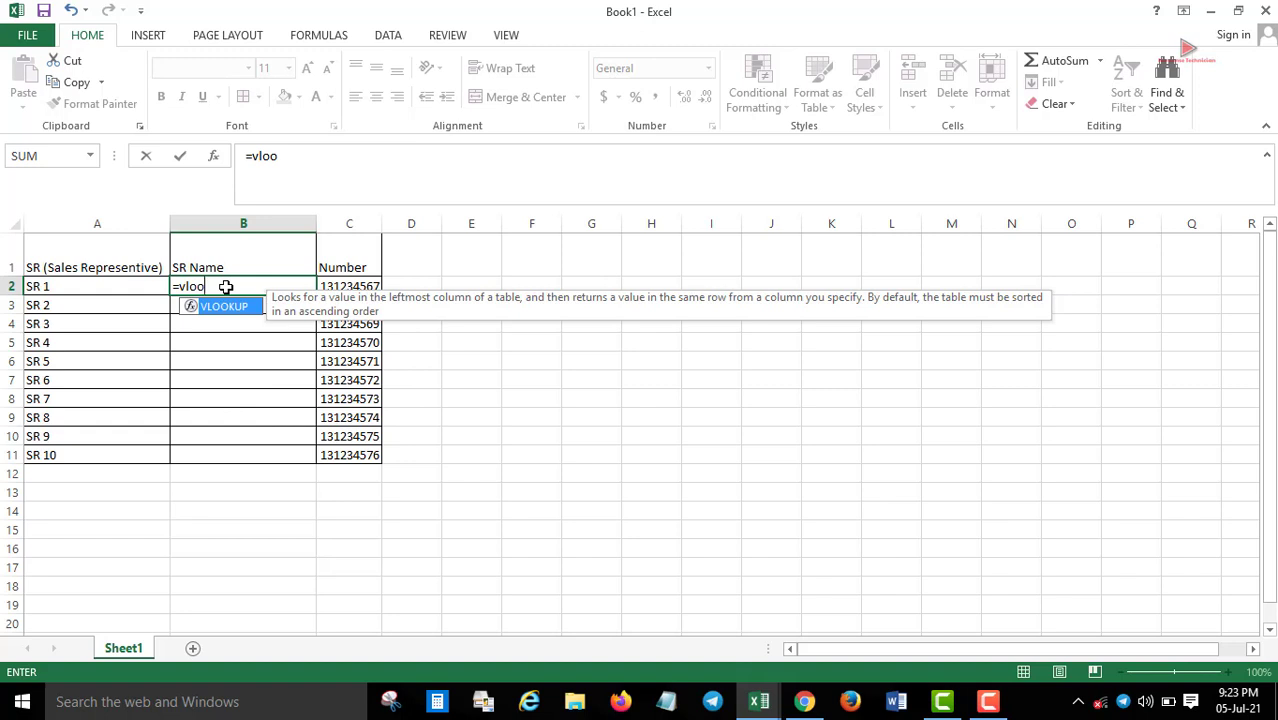
text(kup)
double_click(225, 306)
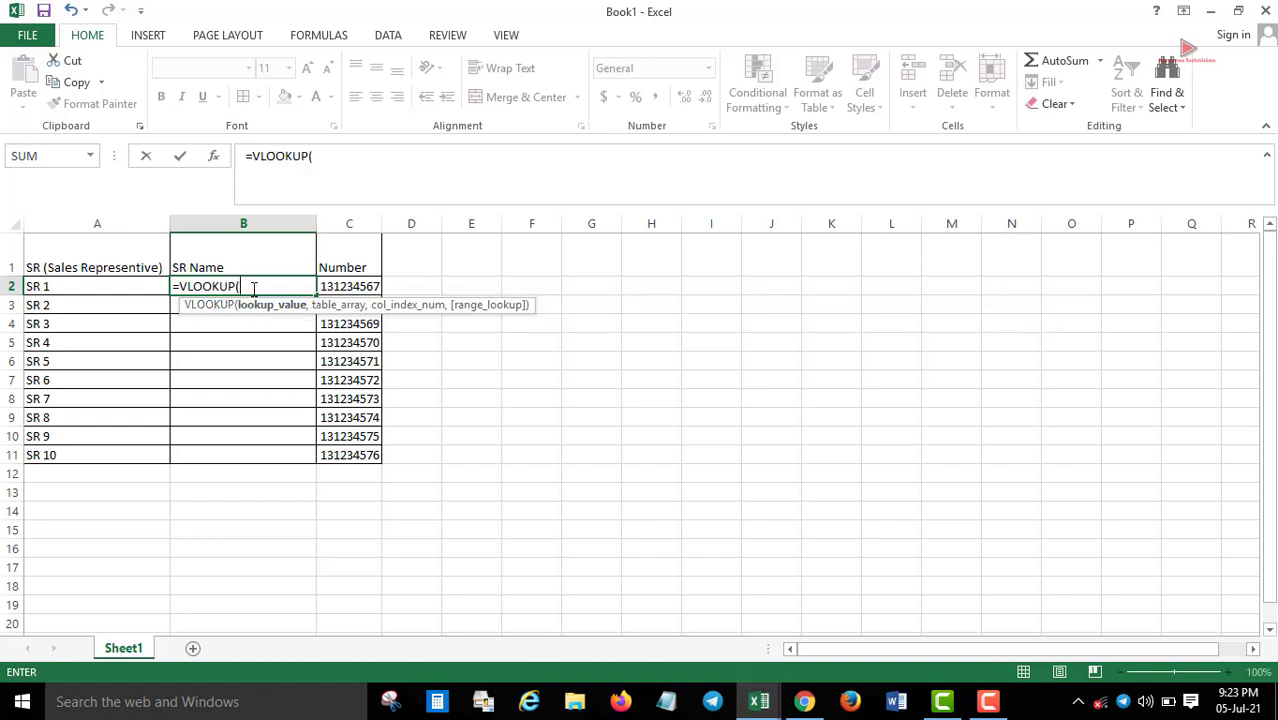
click(156, 286)
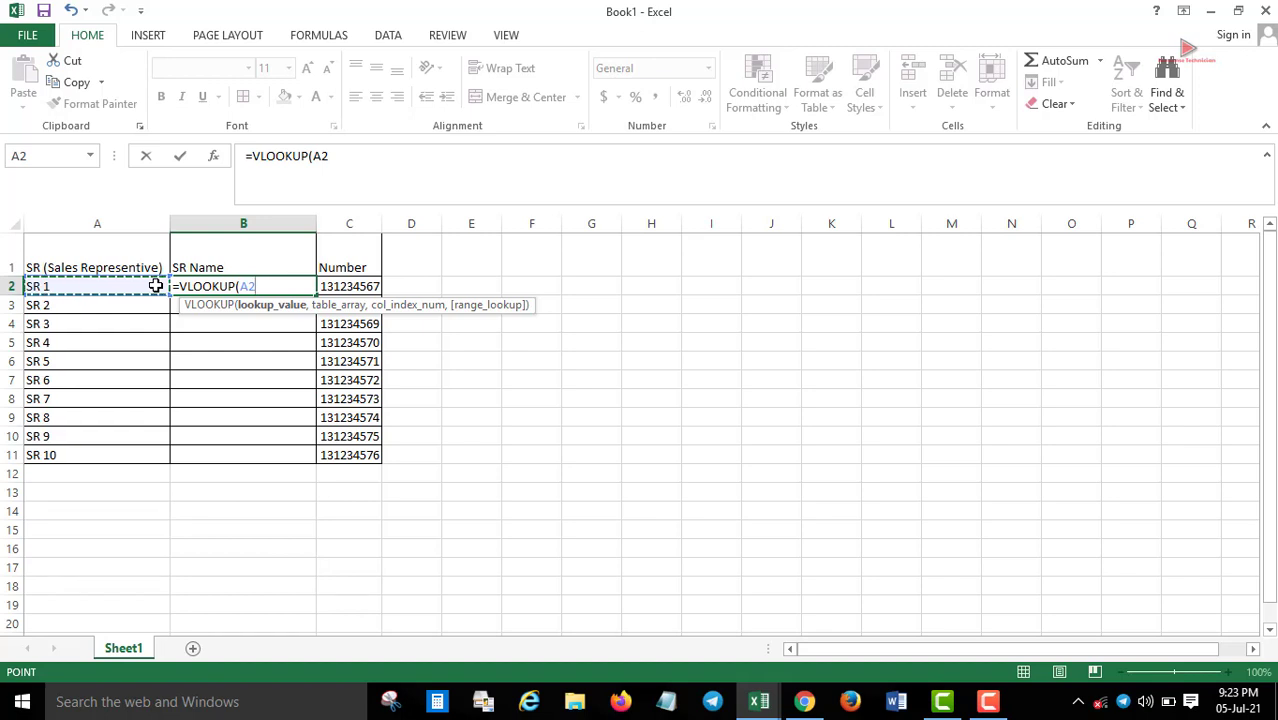
text(,)
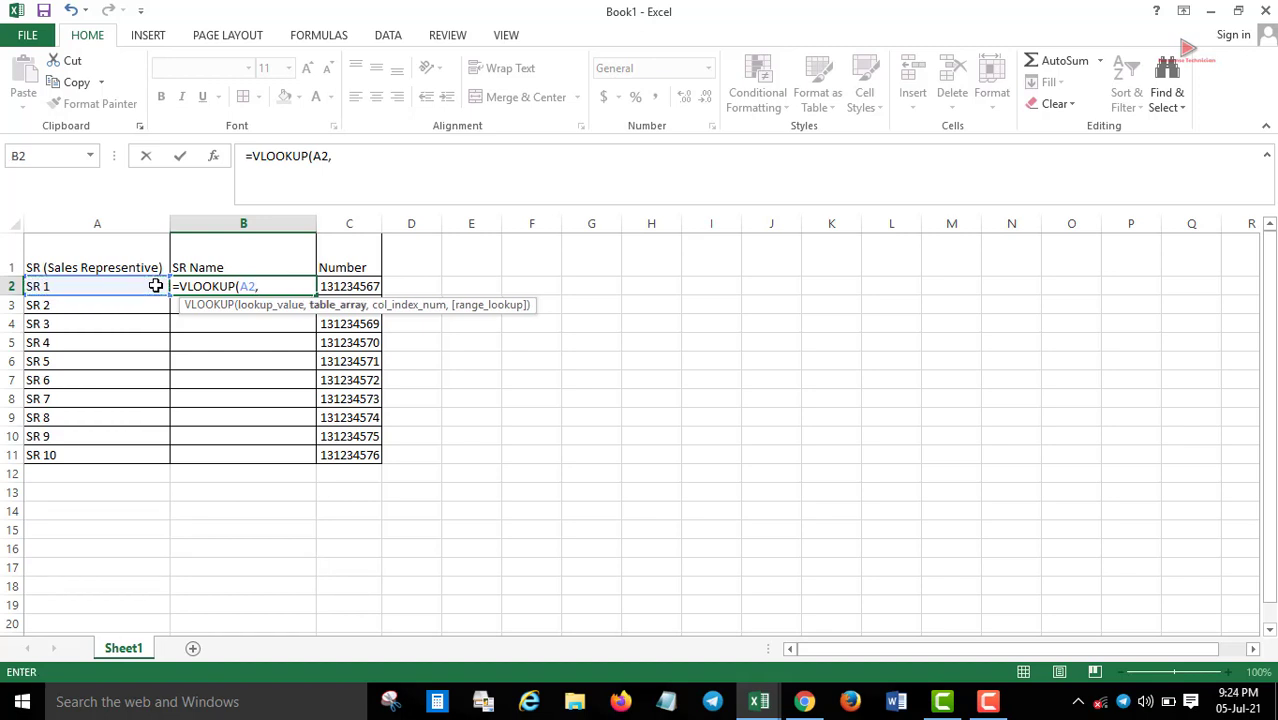
- Complete the VLOOKUP with columns A:B of Sheet1 in New Microsoft Excel Worksheet.xlsx as table array, column index 2 and range lookup 0
key(alt+Tab)
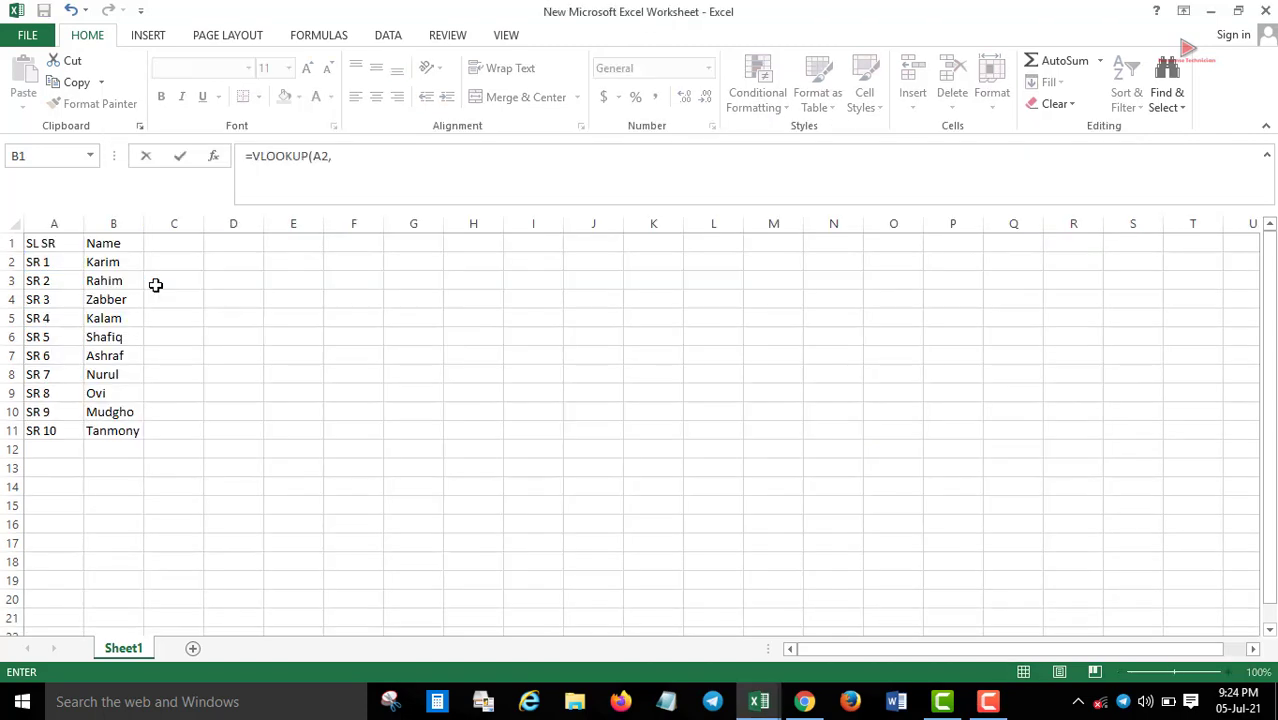
click(67, 219)
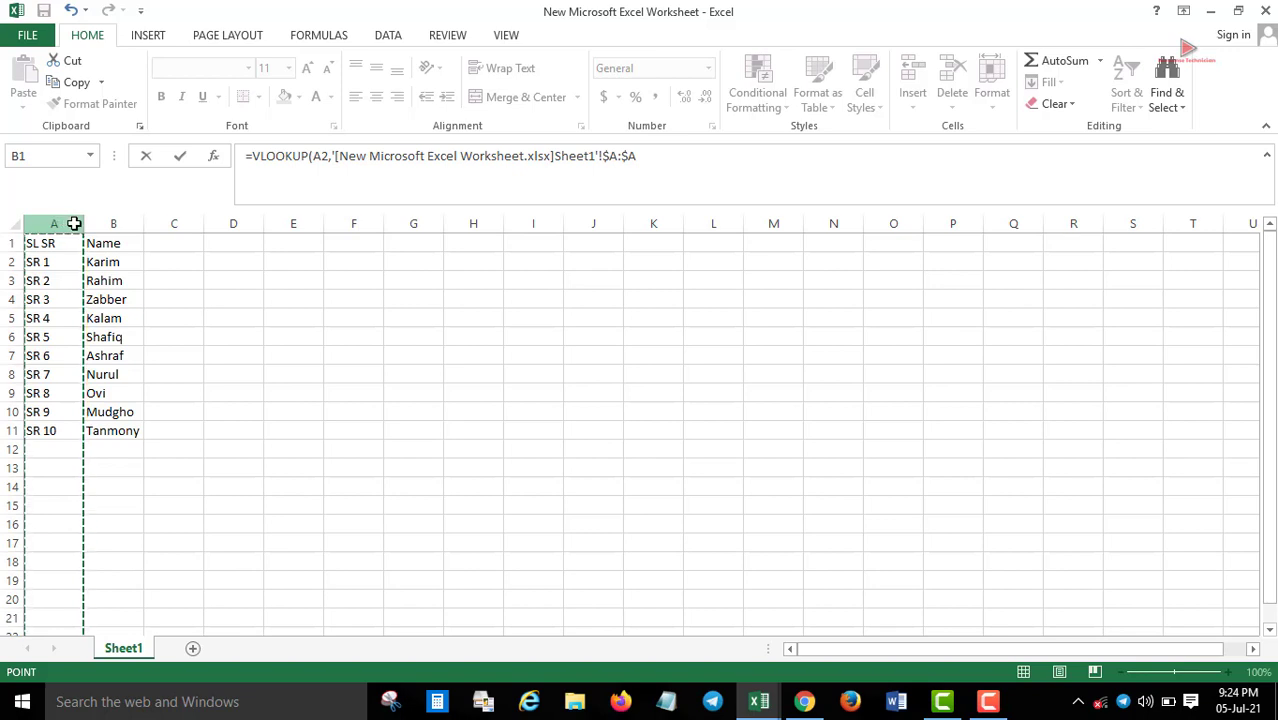
drag(84, 223, 107, 223)
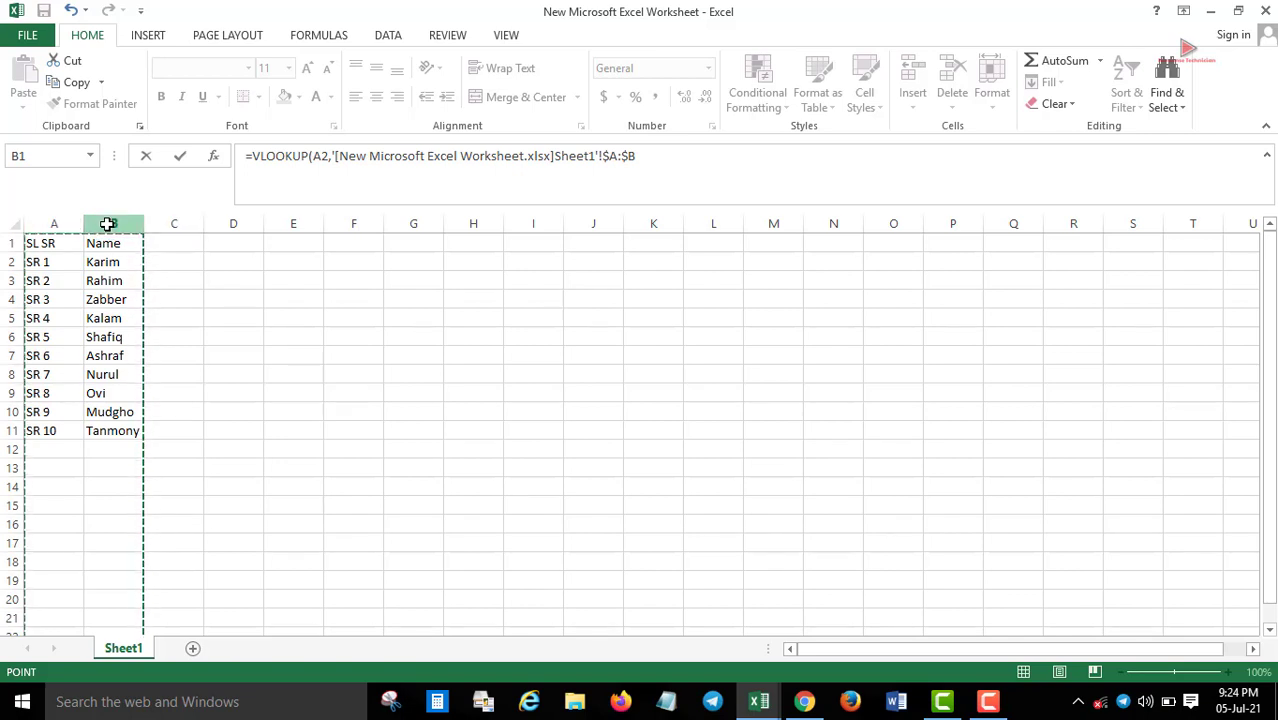
text(,)
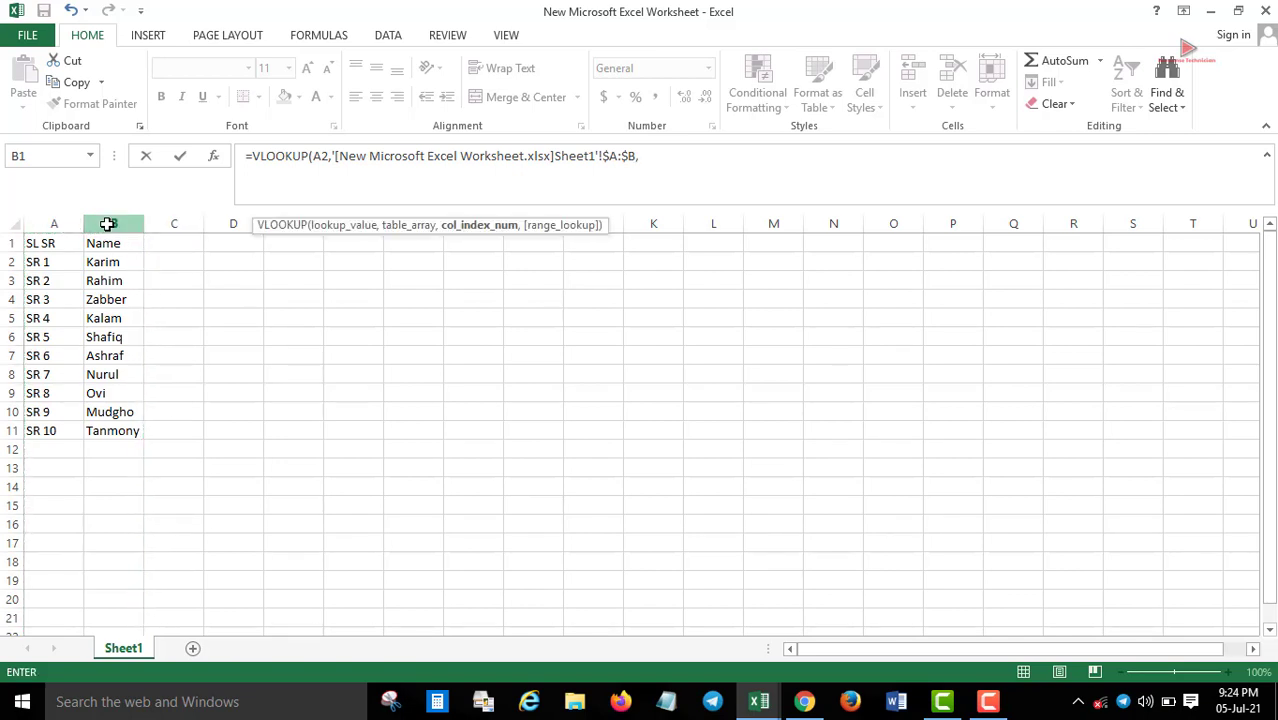
text(2,0)
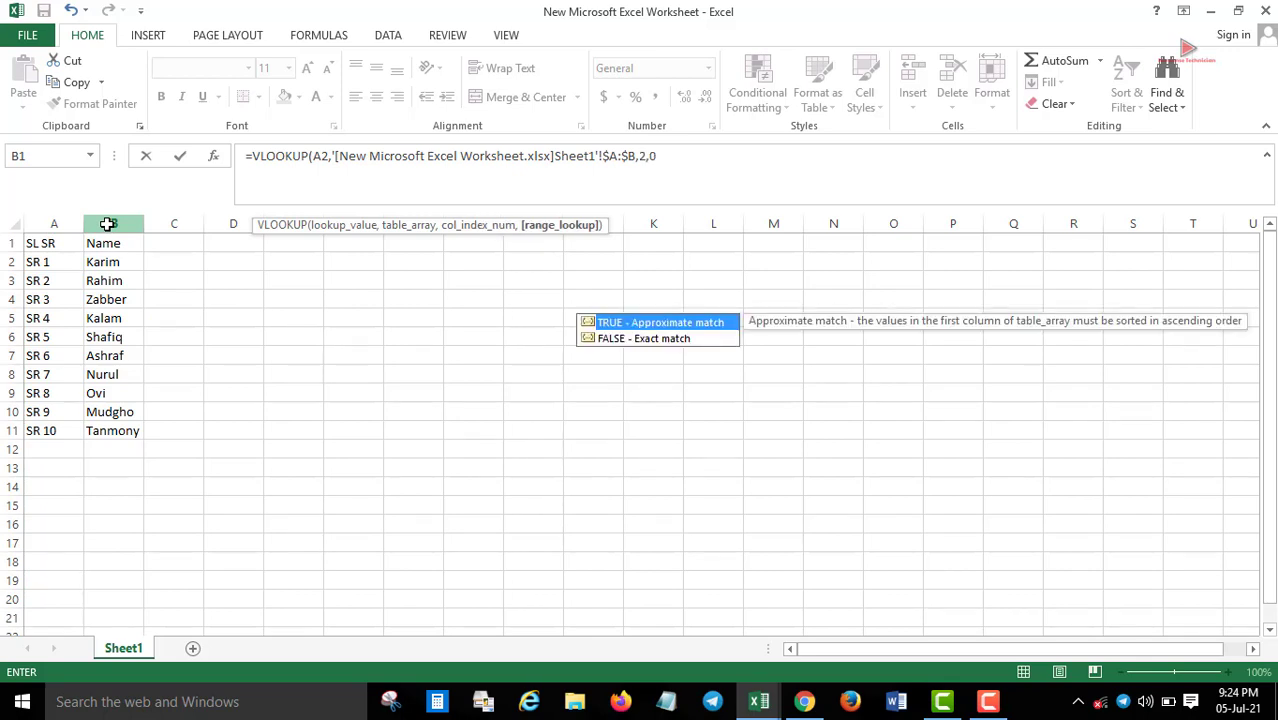
key(Return)
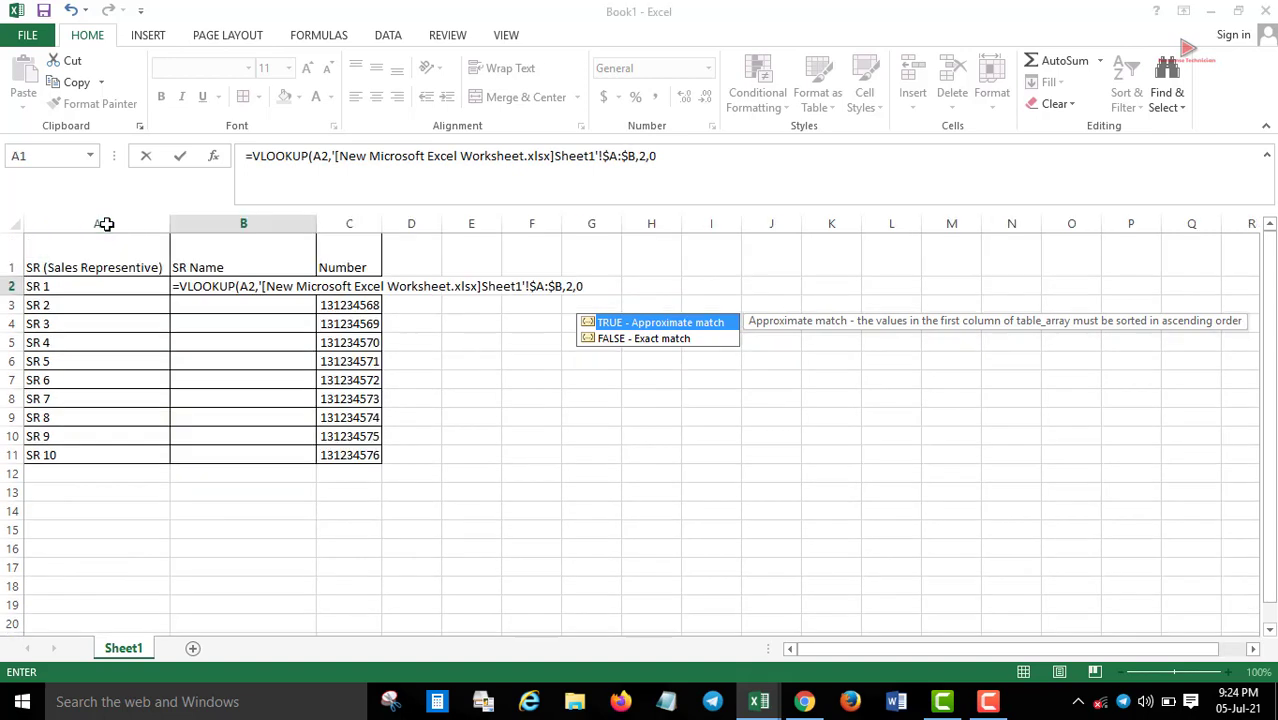
- Fill the VLOOKUP formula from B2 down the SR Name column to B11
click(235, 282)
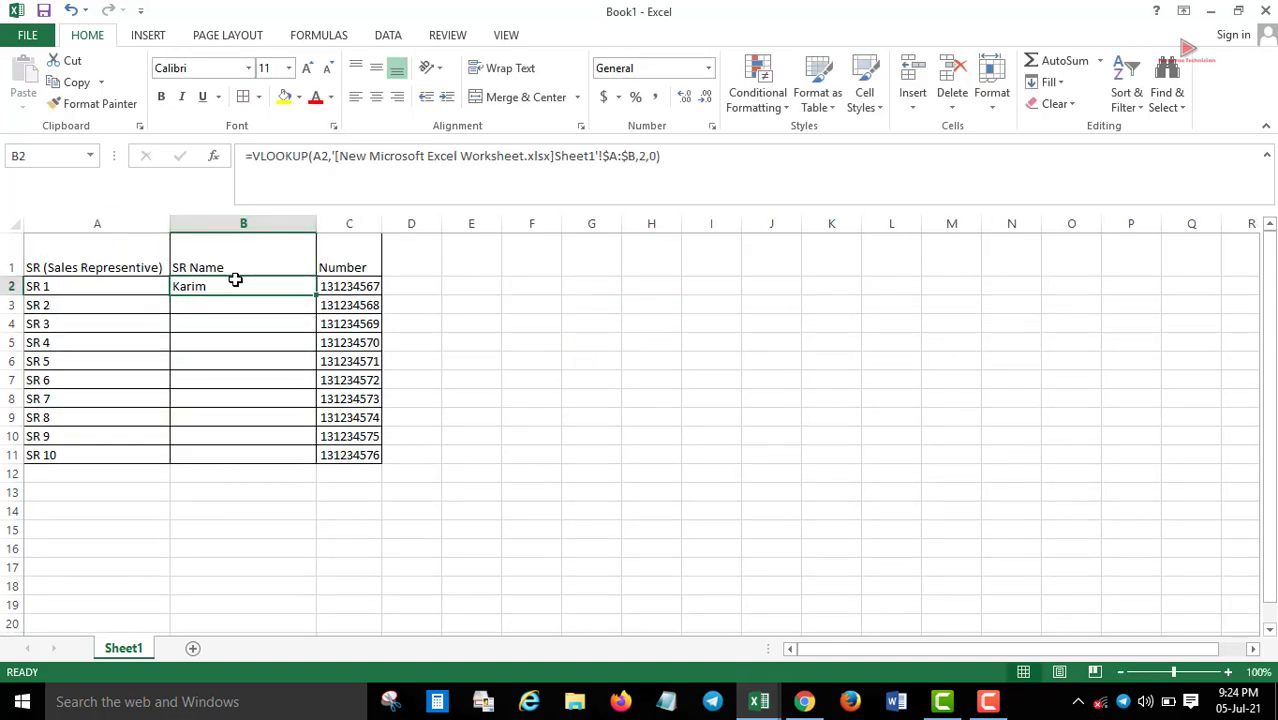
double_click(318, 293)
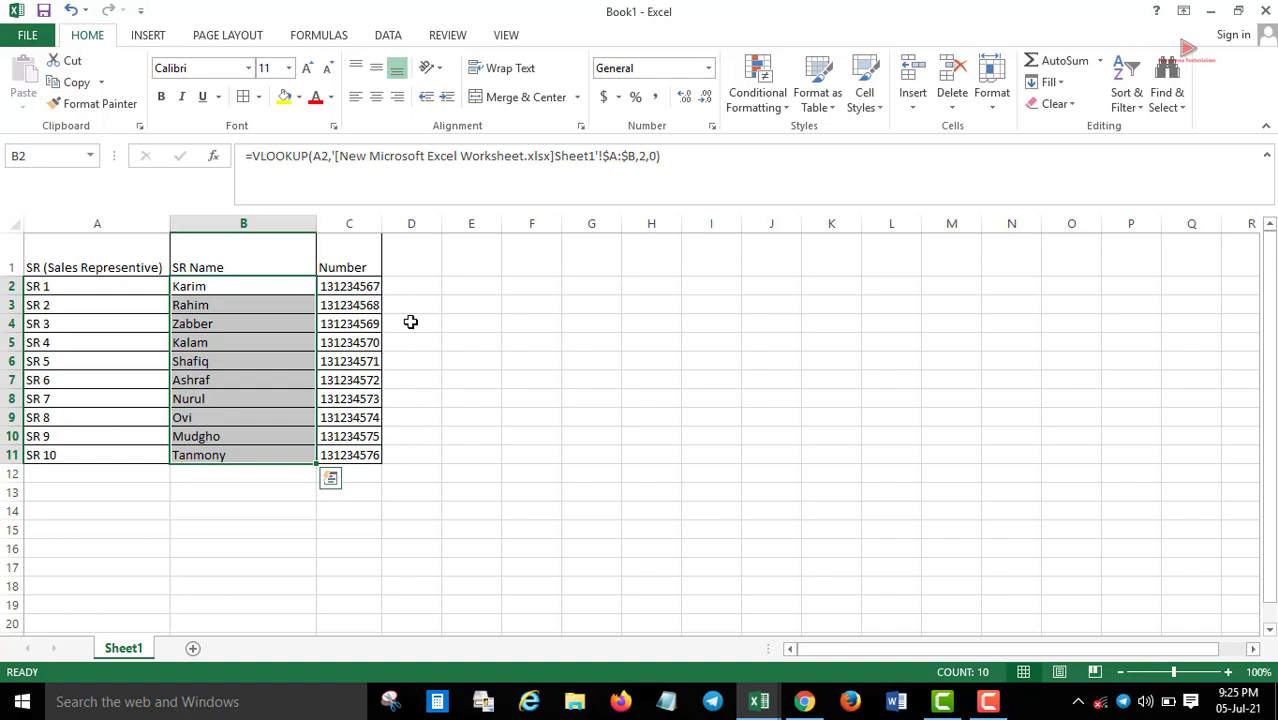
click(410, 322)
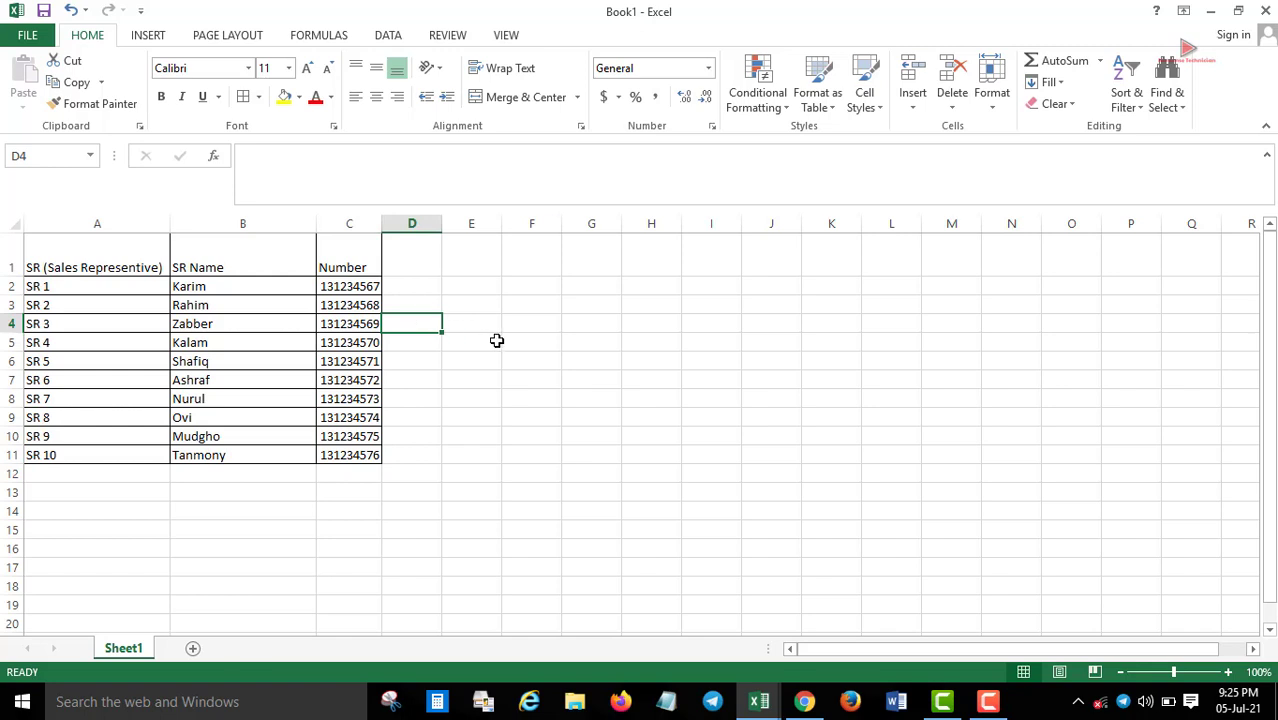